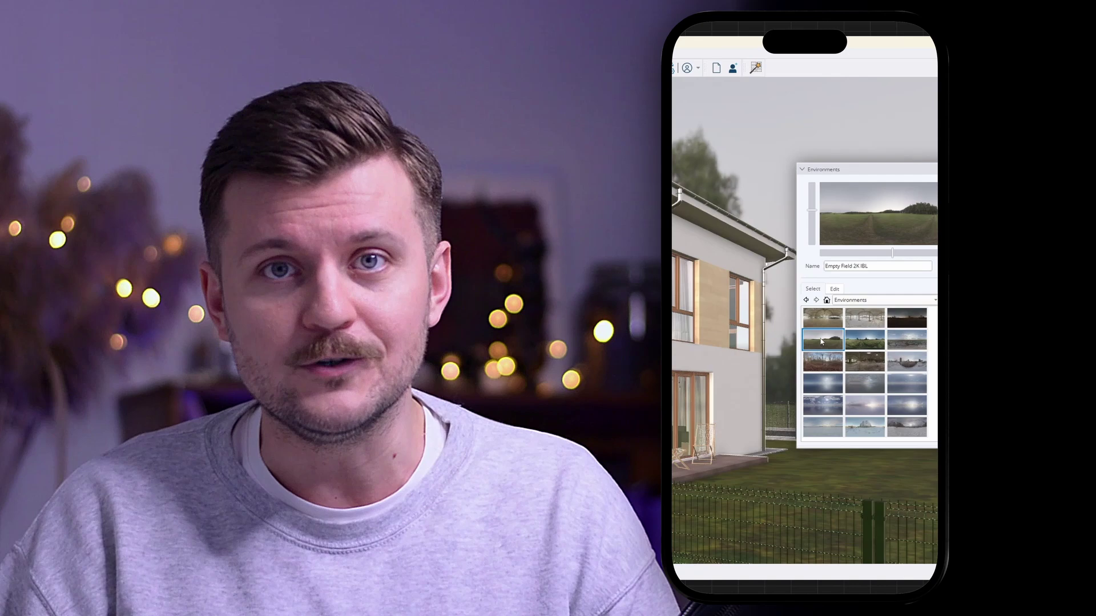
Apply the Snowy Field Clearing 2K IBL environment to the house scene and slightly rotate it
left_click(825, 363)
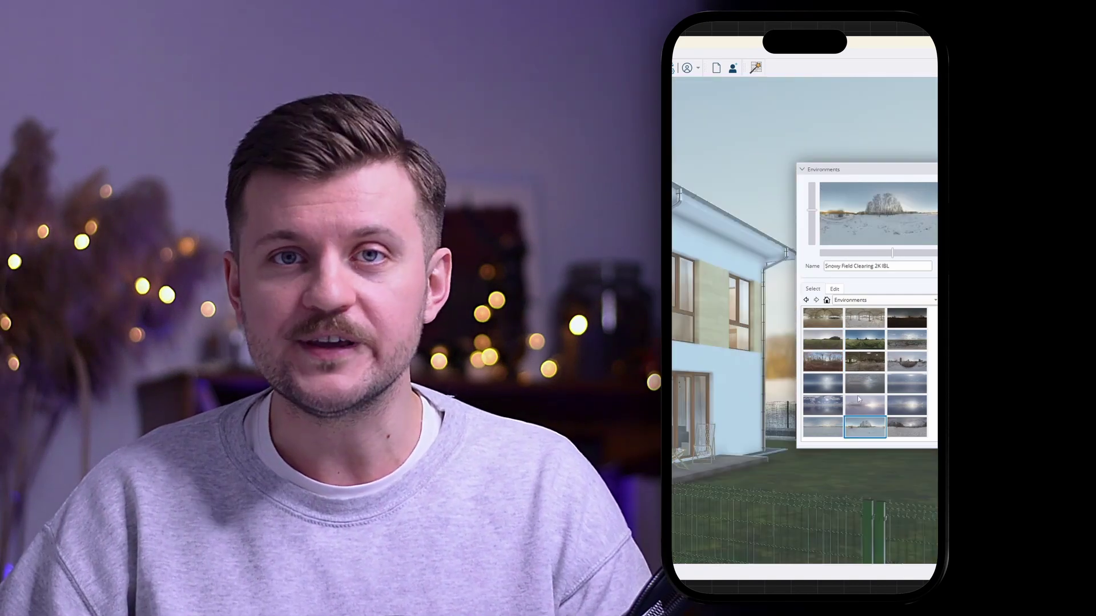
left_click(834, 290)
left_click_drag(807, 351, 818, 353)
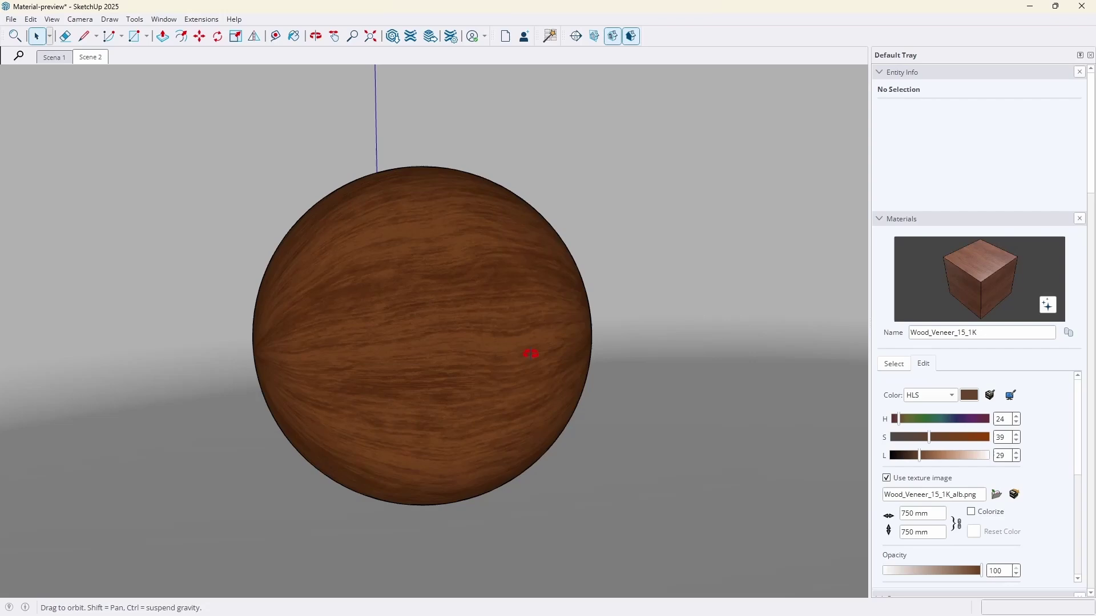
Set the hue of the sphere's wood veneer material to 32
mouse_move(449, 383)
left_mouse_down()
mouse_move(379, 371)
mouse_move(357, 320)
mouse_move(367, 360)
mouse_move(428, 385)
left_mouse_up()
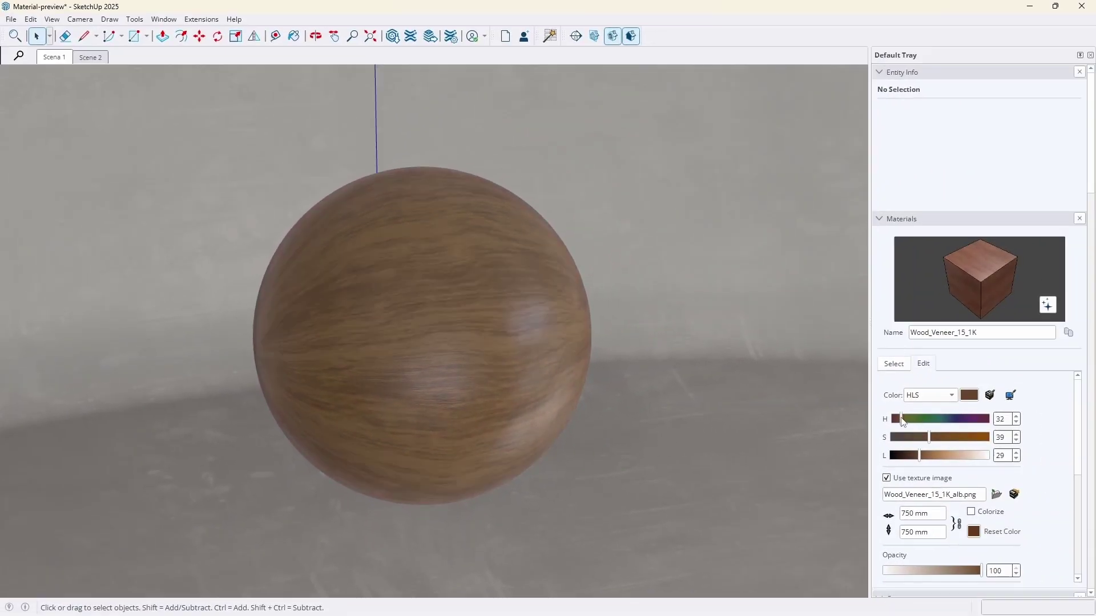
left_click_drag(947, 421, 902, 422)
Turn on metalness for the wood veneer material, lower its roughness to about 0.09, and check the reflections on the sphere
scroll(1073, 444, "down", 5)
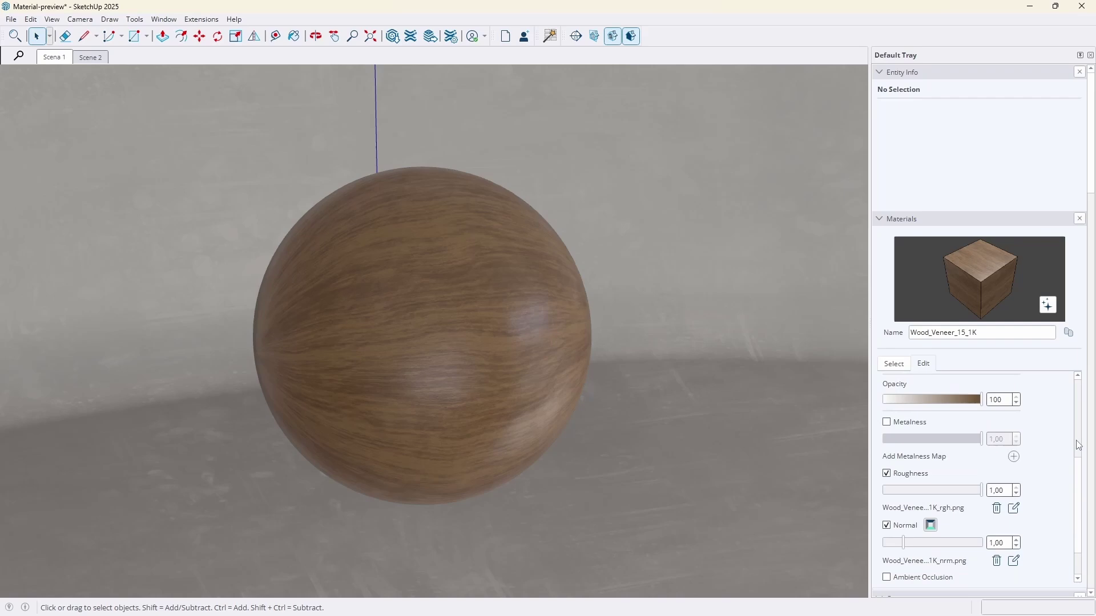
left_click(897, 423)
middle_click_drag(485, 393, 422, 400)
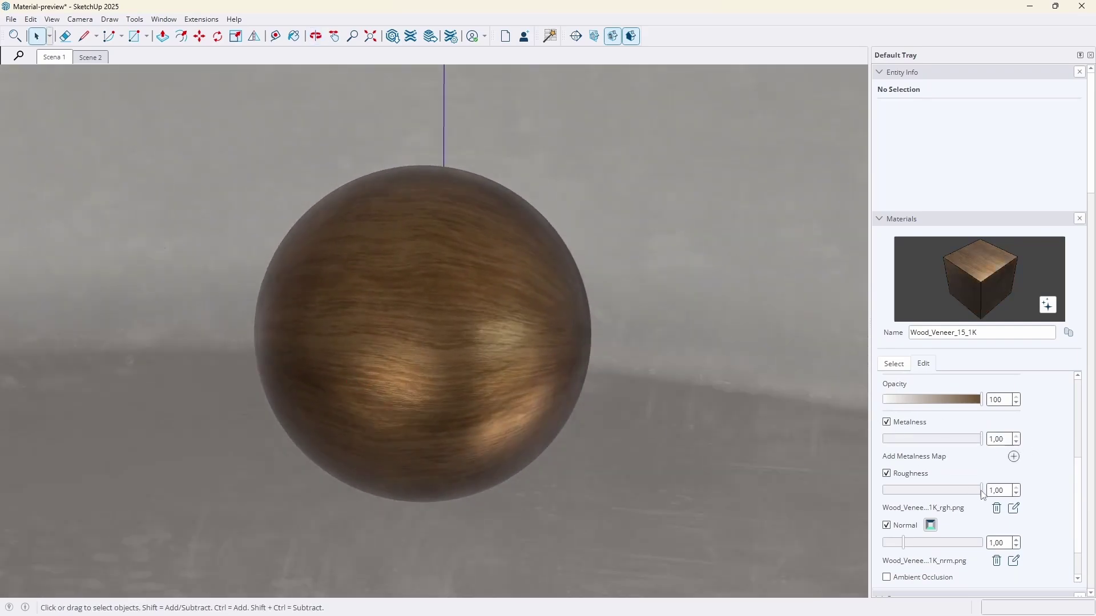
left_click_drag(982, 494, 903, 495)
middle_click_drag(552, 488, 560, 482)
scroll(367, 423, "up", 4)
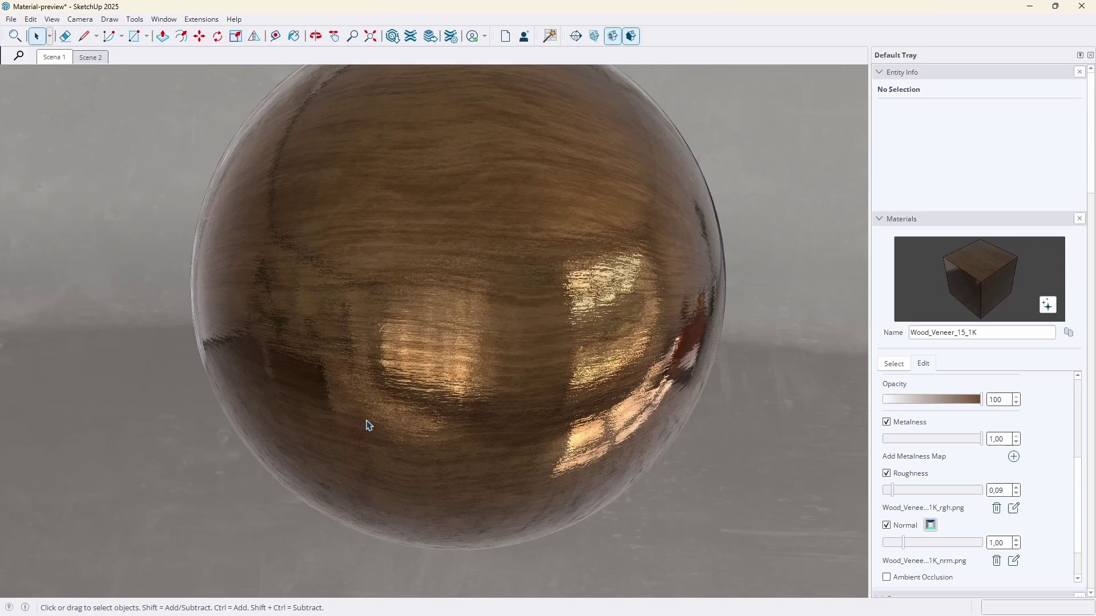
Lower the material's normal map strength and replace its texture image with TactilePaving001_4K-JPG_Color.jpg
left_click_drag(912, 546, 871, 542)
scroll(411, 470, "down", 5)
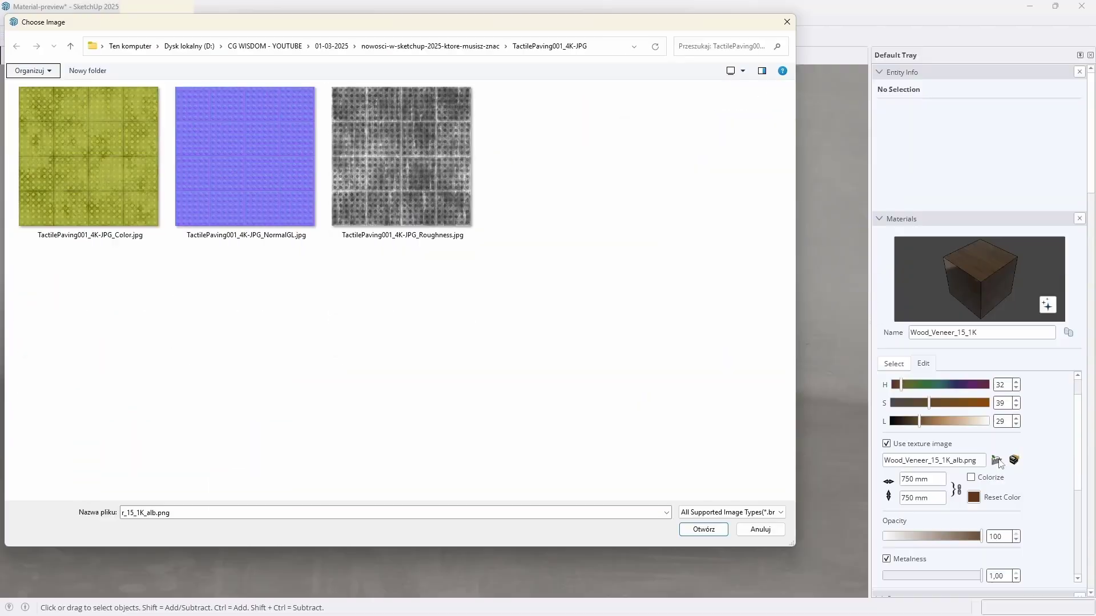
double_click(131, 217)
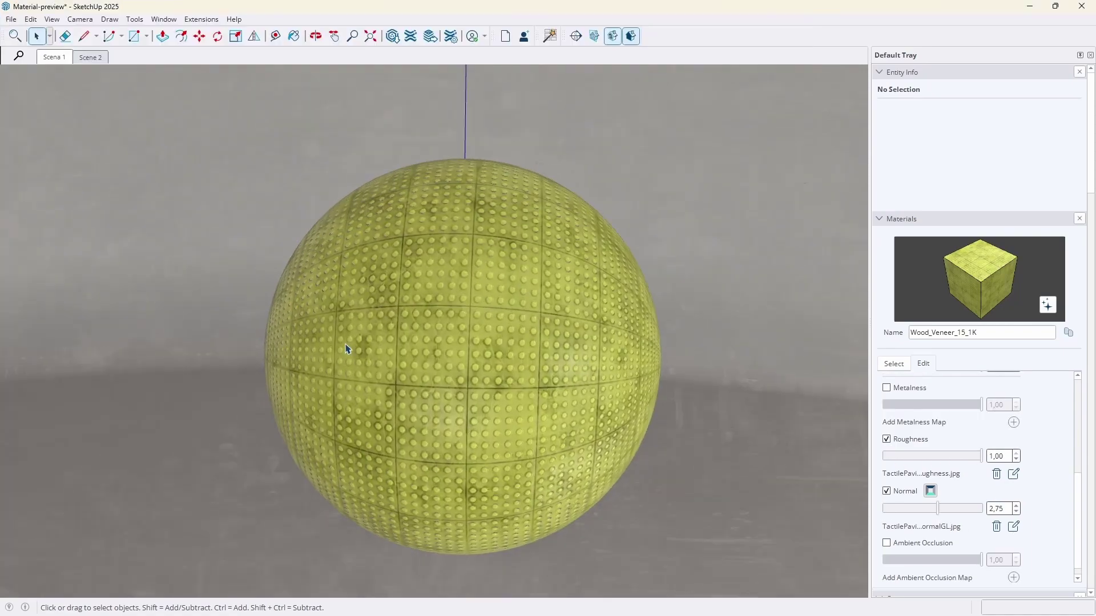
middle_click_drag(350, 350, 508, 336)
left_click_drag(507, 335, 320, 320)
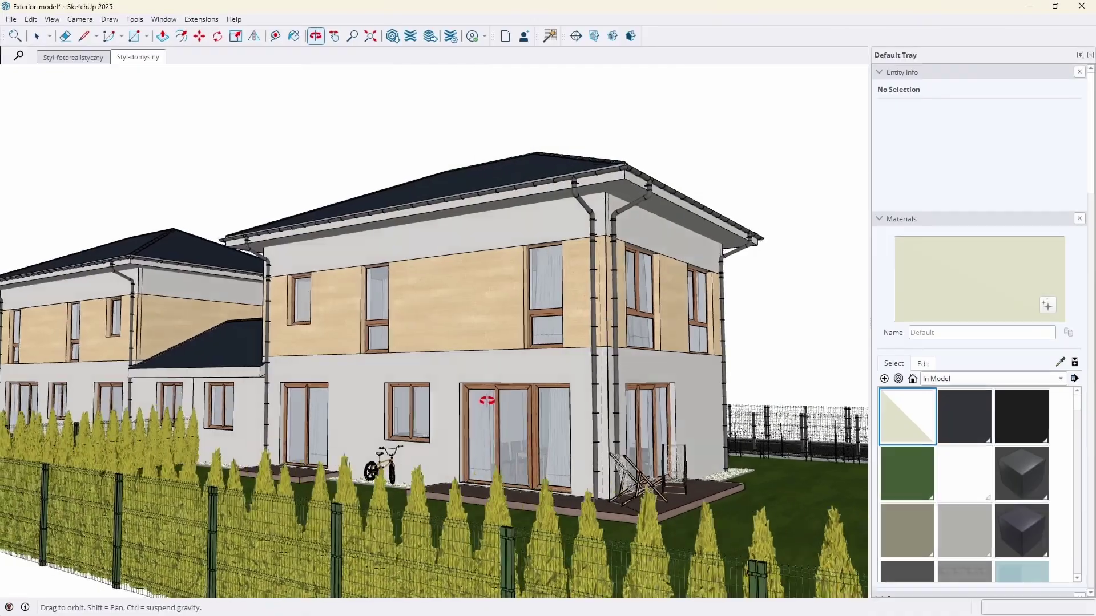
Change the exterior house model's face style to Photoreal Materials and accept the activation
left_click_drag(491, 394, 450, 403)
key("space")
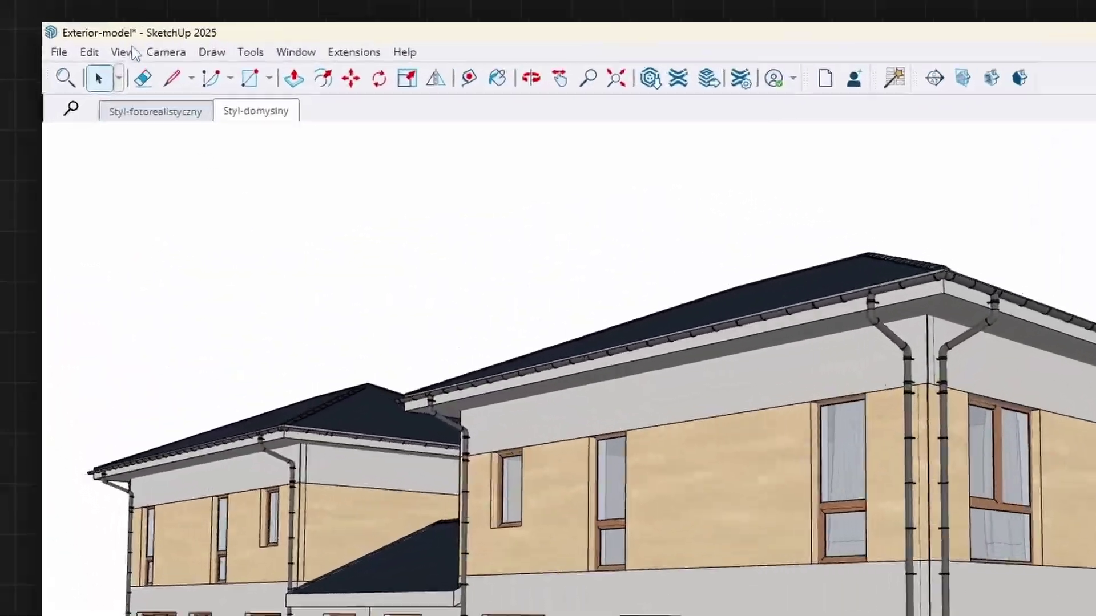
left_click(54, 19)
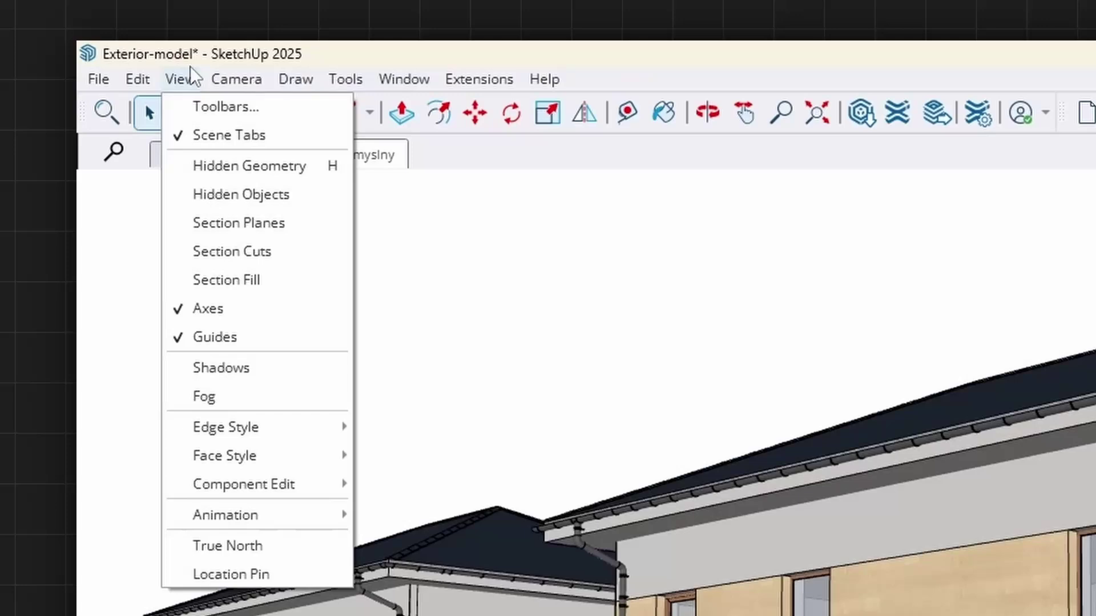
mouse_move(102, 210)
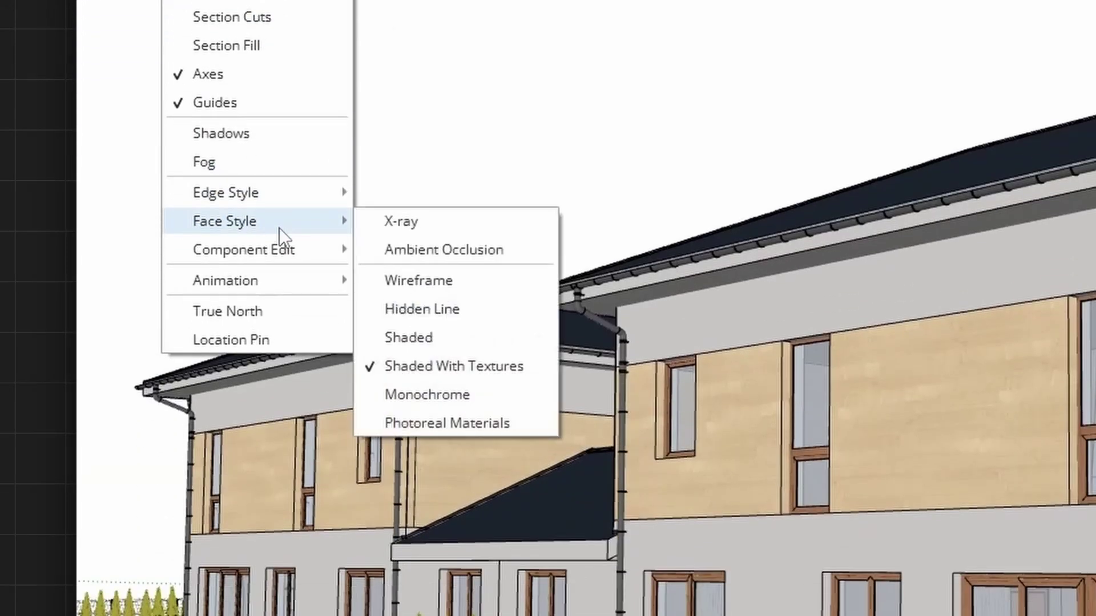
left_click(476, 422)
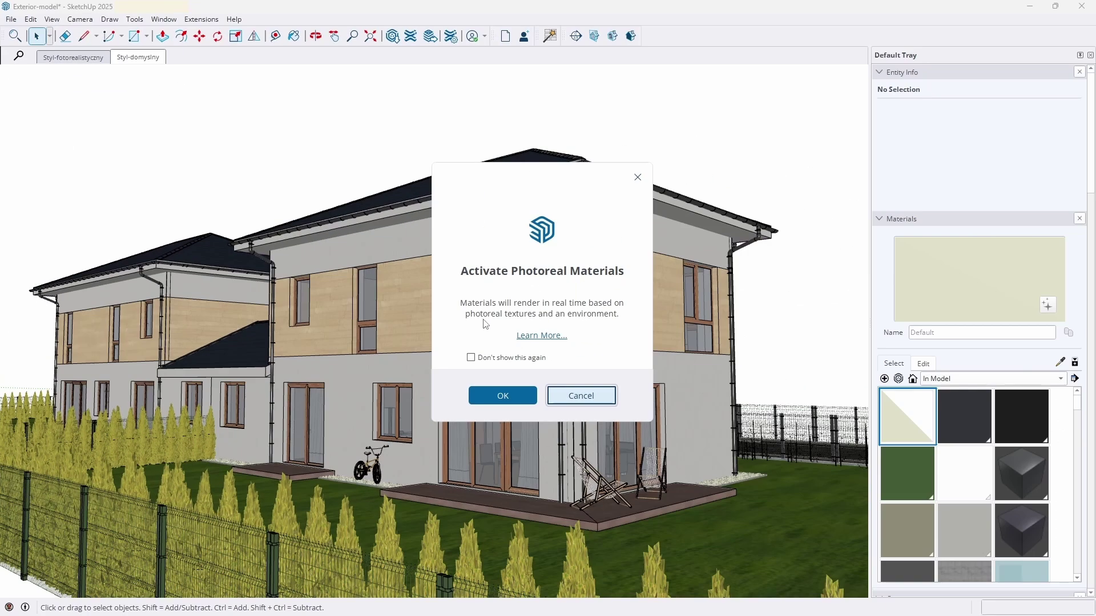
left_click(502, 396)
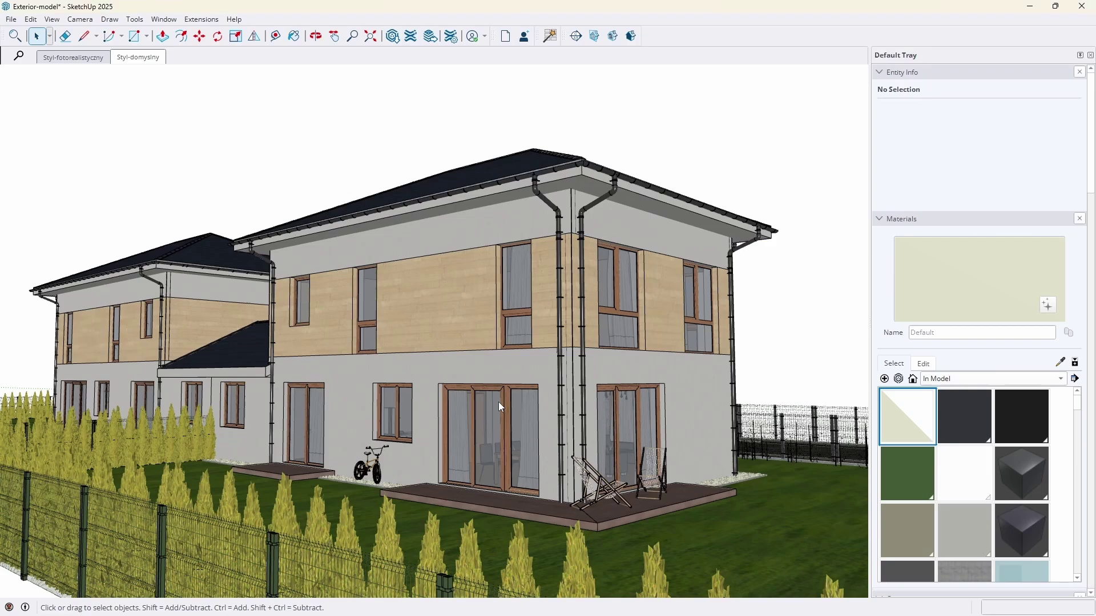
Examine the house's photoreal materials, reflections and surroundings from several angles and distances
key("o")
left_click_drag(446, 324, 423, 315)
key("space")
scroll(940, 380, "down", 10)
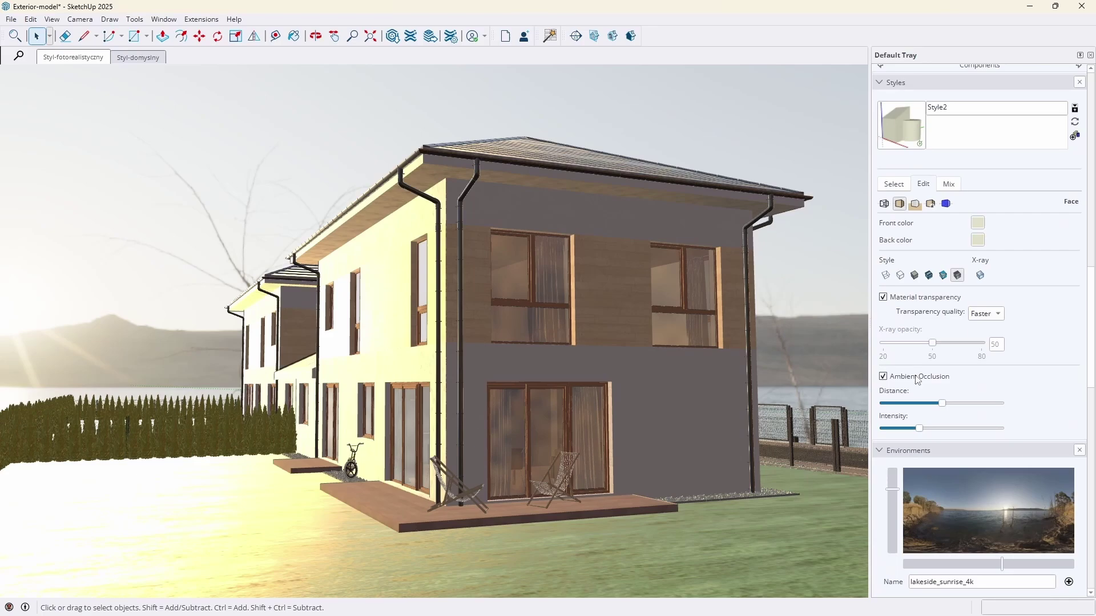
left_click_drag(351, 366, 497, 366)
key("space")
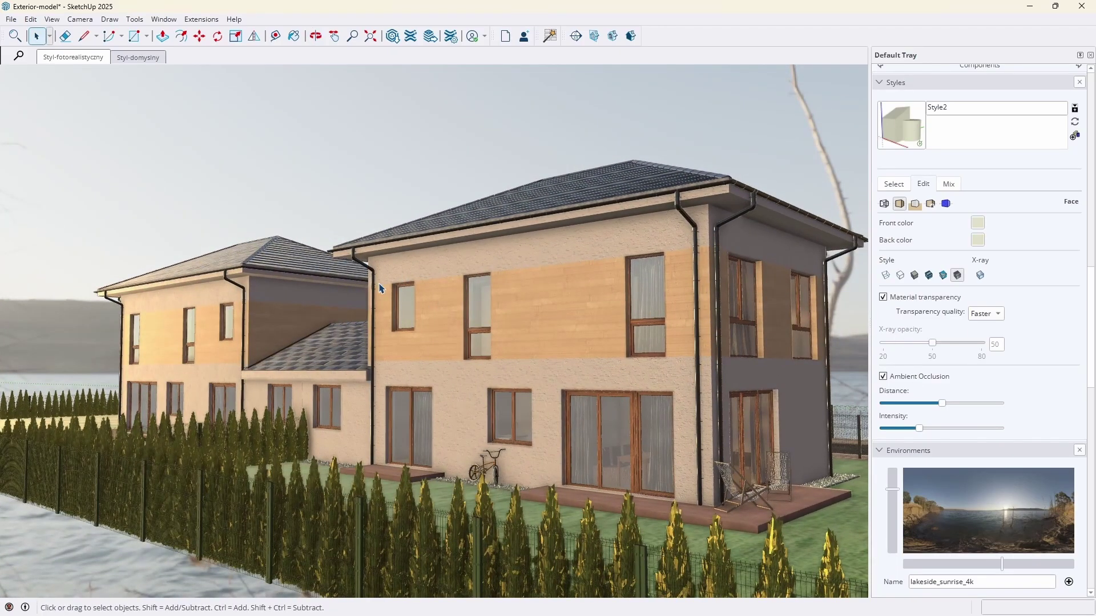
key("o")
left_click_drag(381, 288, 366, 430)
scroll(447, 431, "up", 5)
key("space")
scroll(366, 430, "down", 10)
middle_click_drag(366, 430, 715, 287)
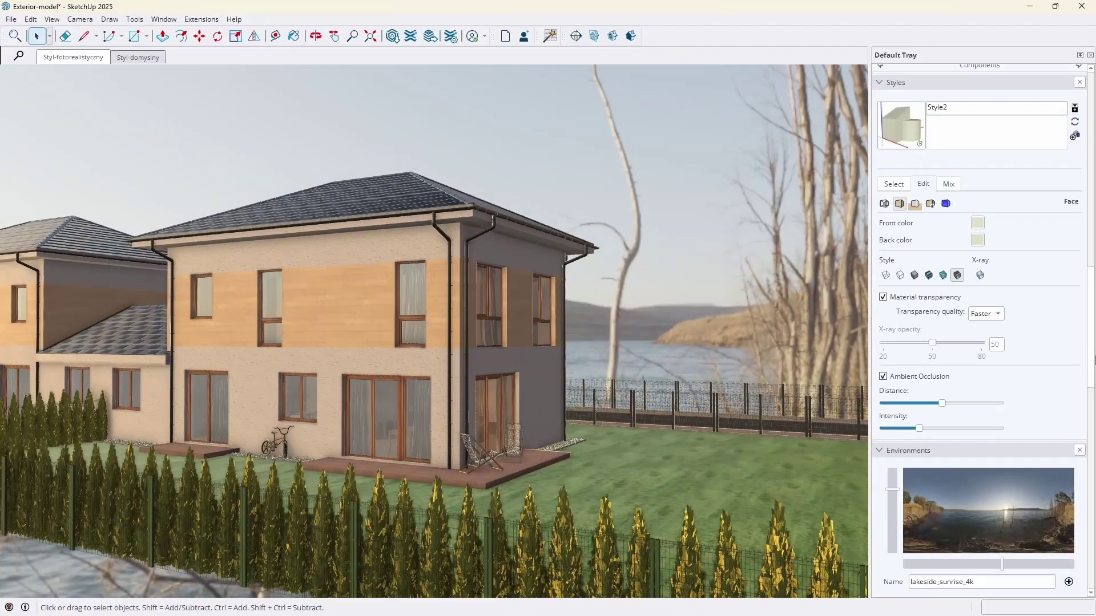
Try rotating the lakeside_sunrise_4k environment around the house, and try other library environments such as Empty Field 2K IBL
scroll(1036, 425, "down", 5)
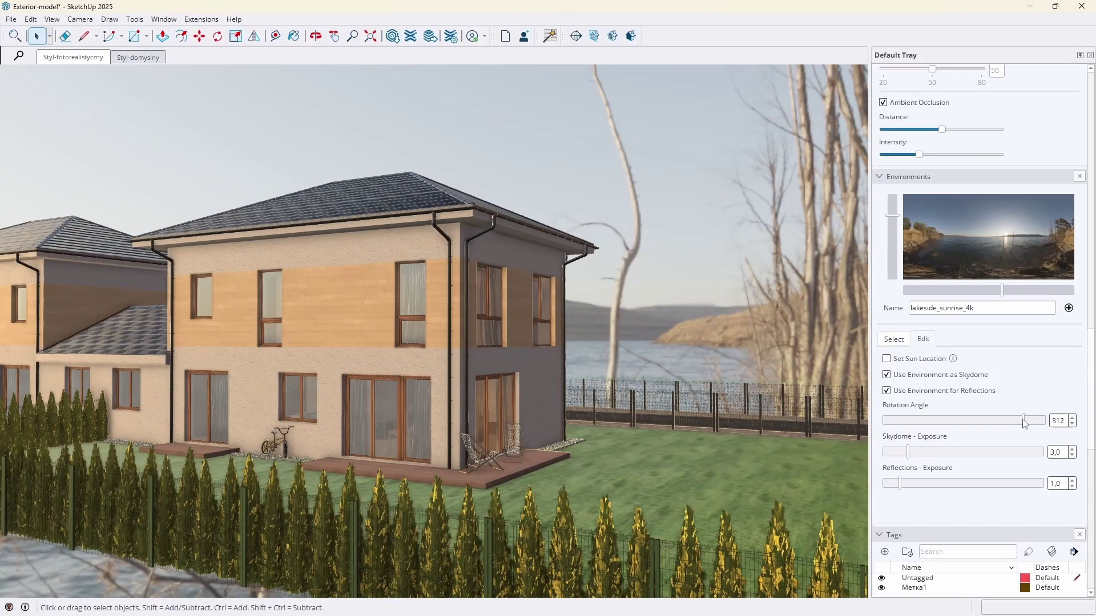
left_click_drag(1022, 421, 918, 422)
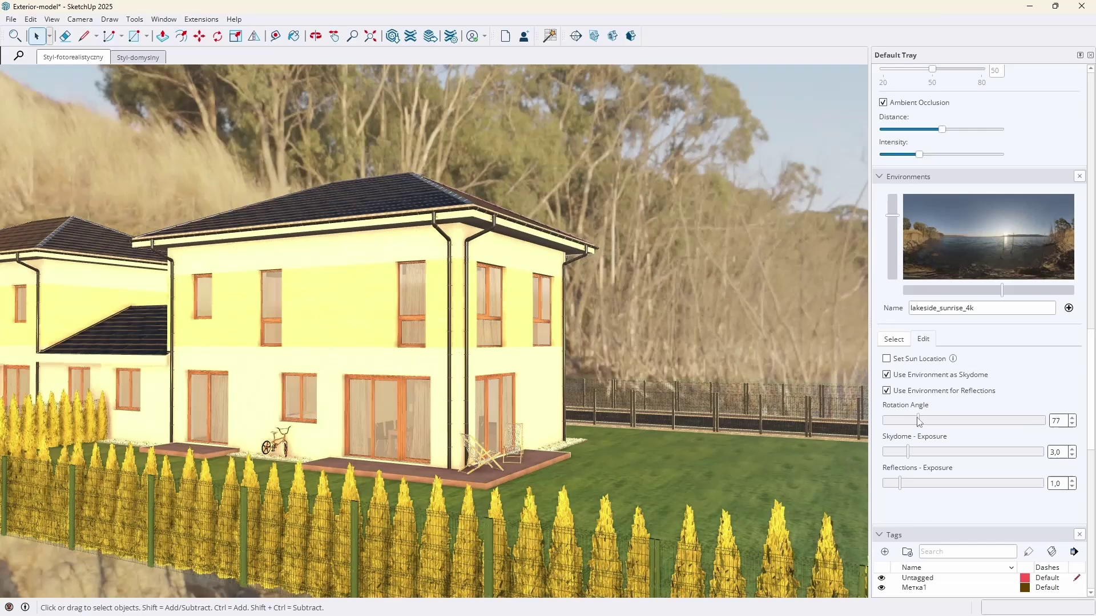
left_click(894, 339)
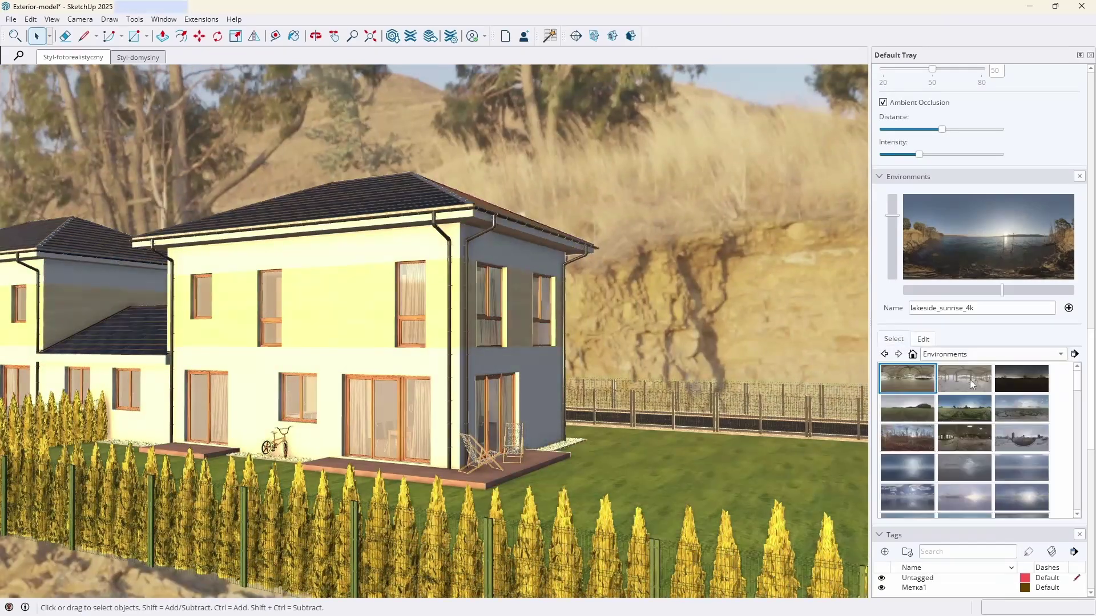
left_click(974, 411)
left_click(919, 406)
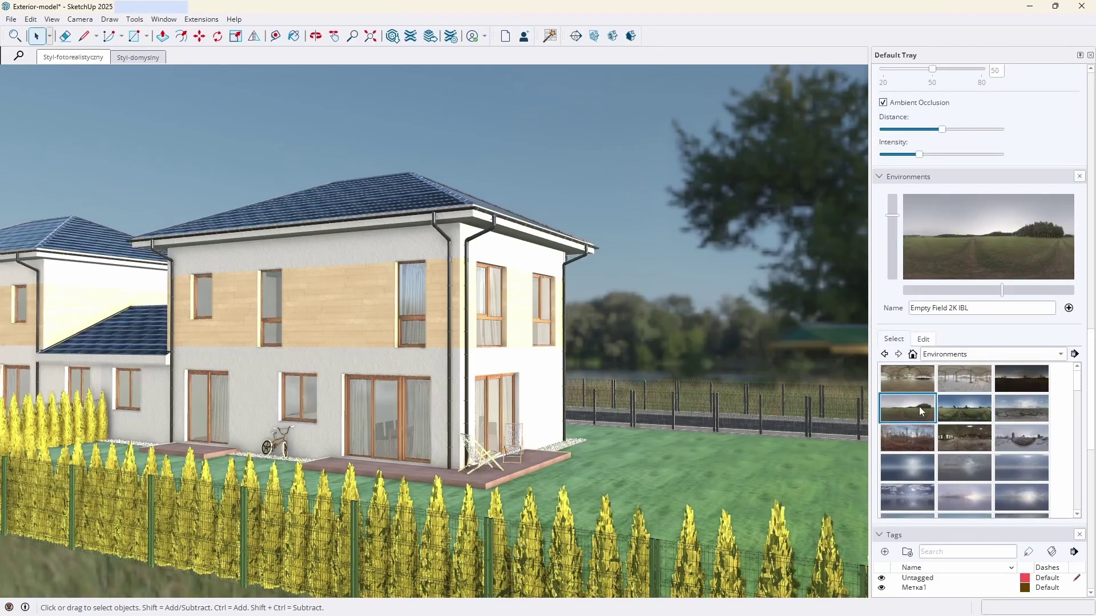
scroll(919, 407, "down", 2)
left_click(971, 463)
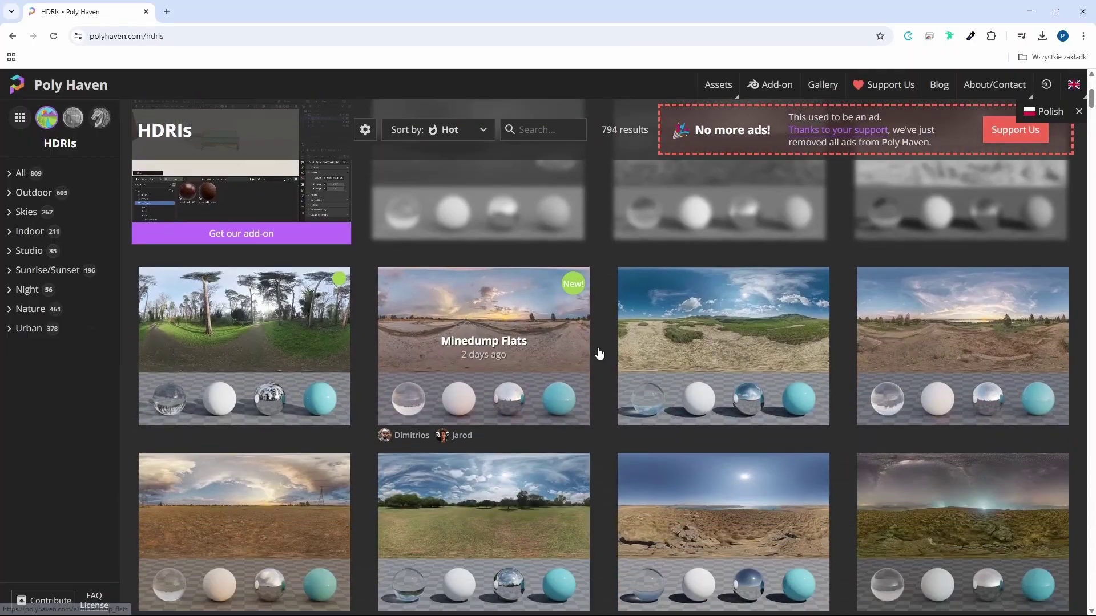
Browse the HDRI library on the Poly Haven website in the browser
scroll(599, 354, "down", 10)
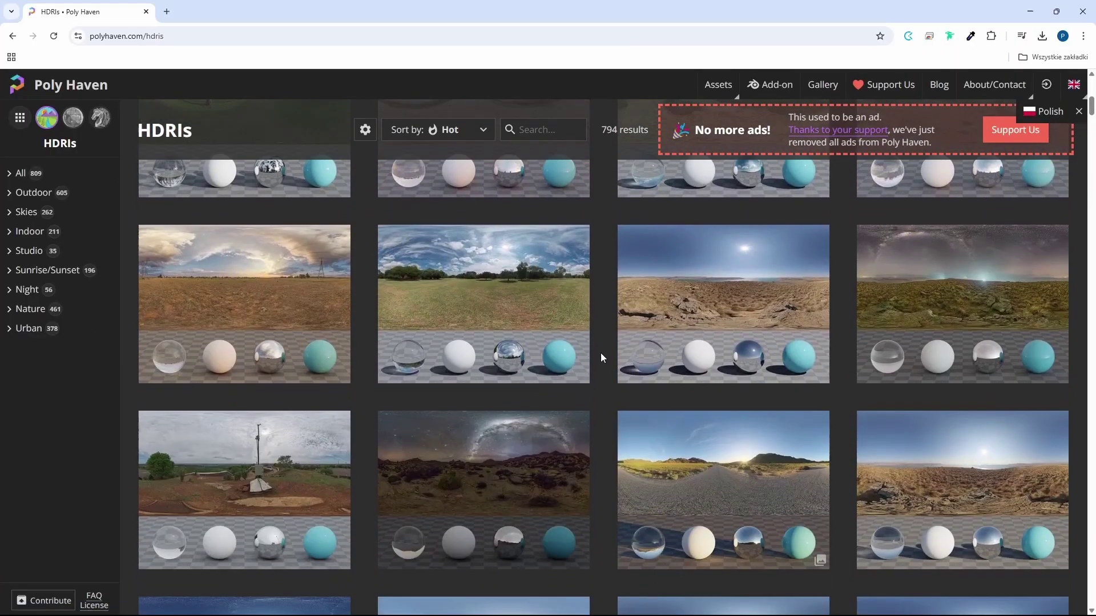
scroll(601, 353, "down", 5)
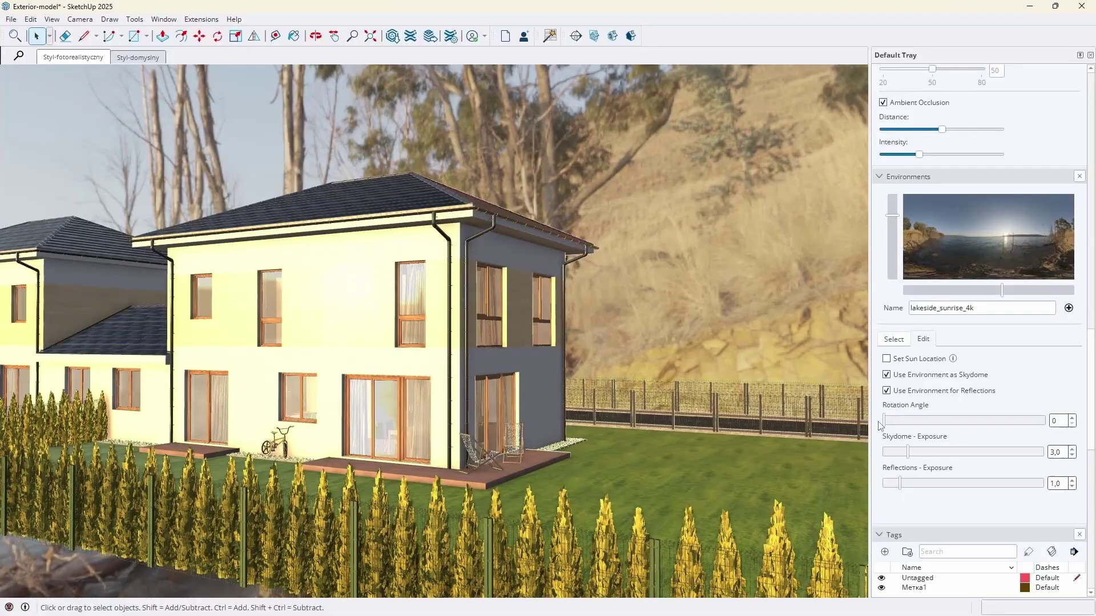
Back in SketchUp, set the lakeside_sunrise_4k environment's rotation angle to 304 and adjust its exposure
left_click_drag(884, 427, 1011, 429)
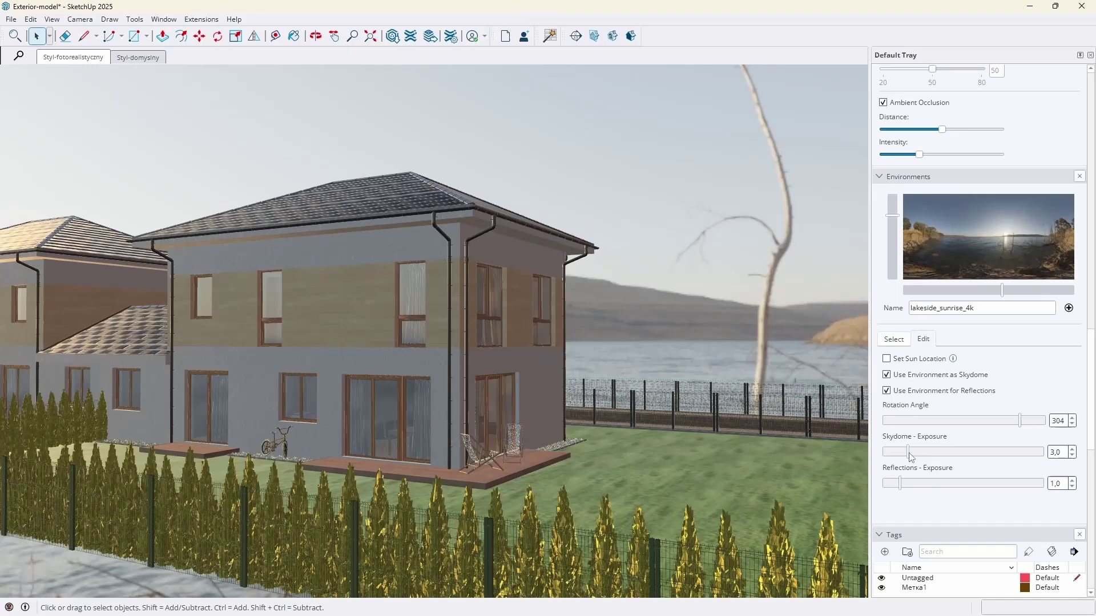
left_click_drag(909, 453, 908, 488)
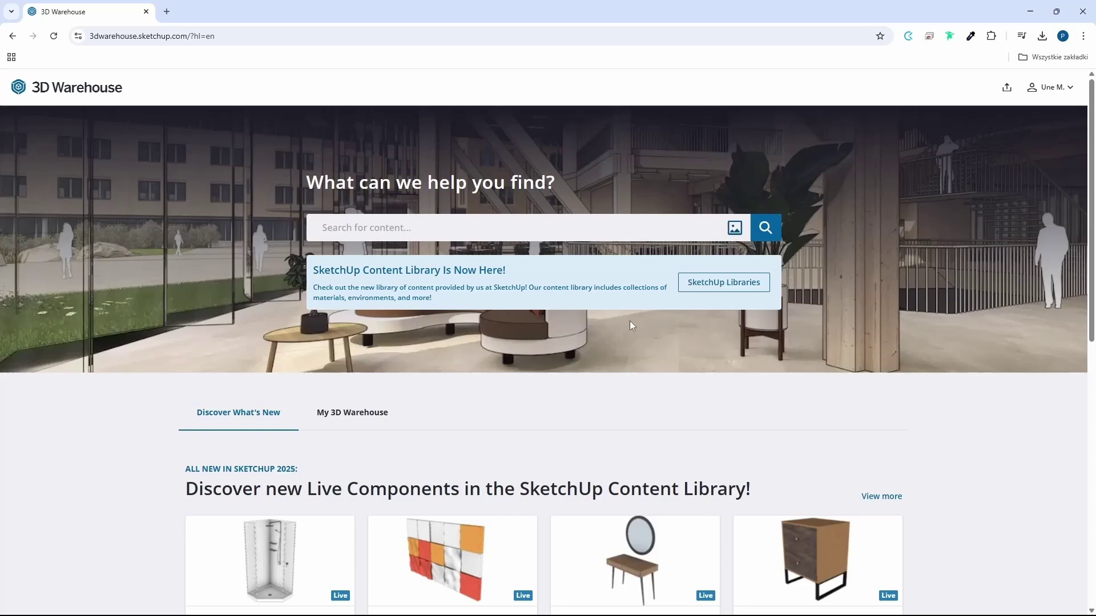
Open the SketchUp Content Library on 3D Warehouse in the browser and look through its environments
left_click(699, 294)
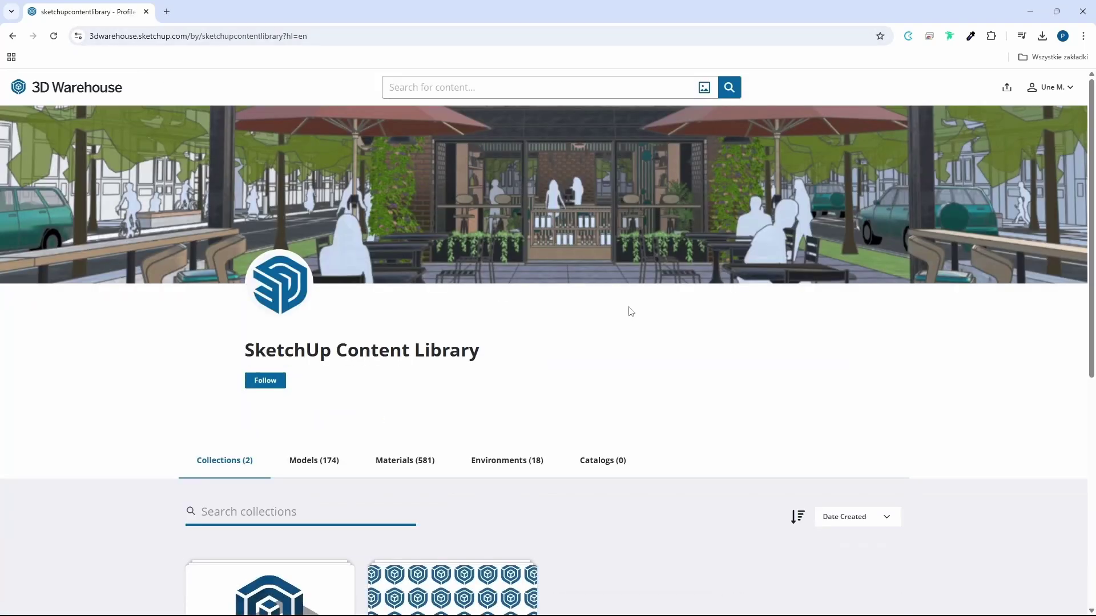
scroll(573, 320, "down", 4)
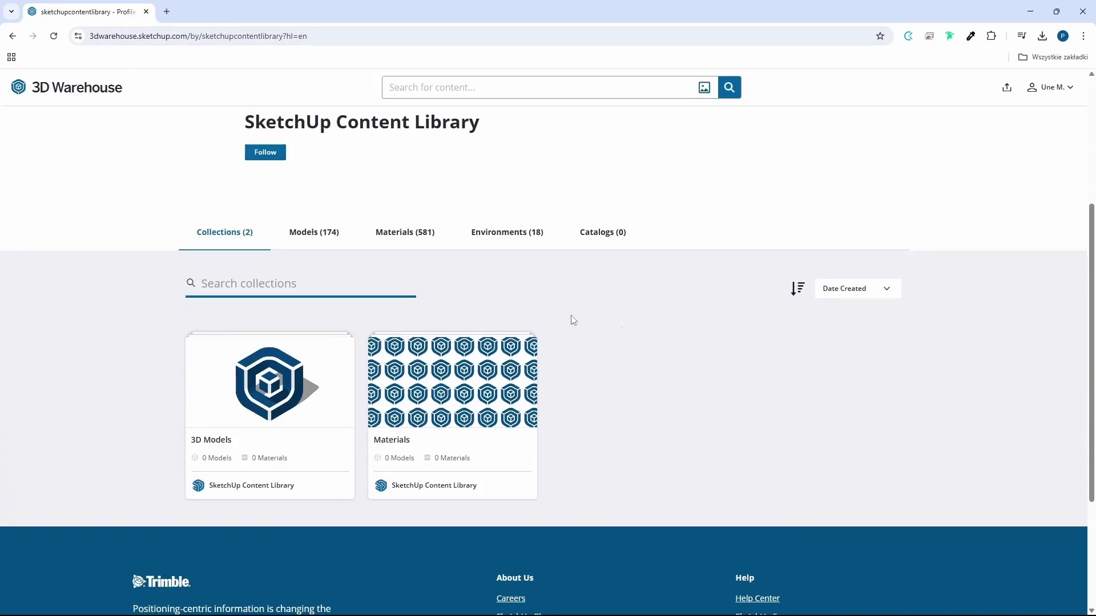
left_click(520, 239)
scroll(683, 315, "down", 18)
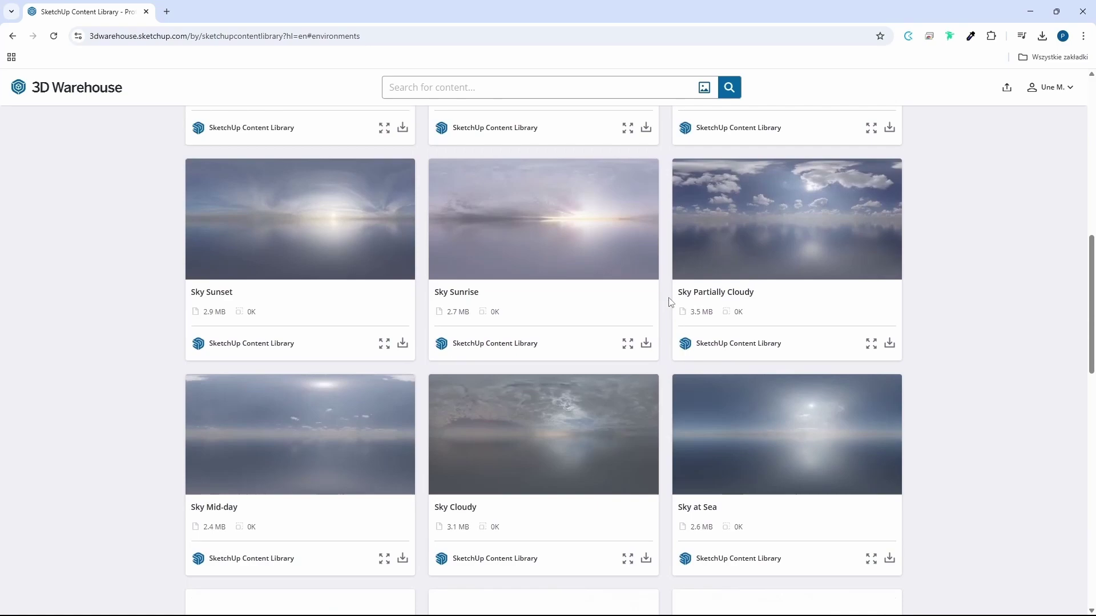
scroll(669, 302, "up", 20)
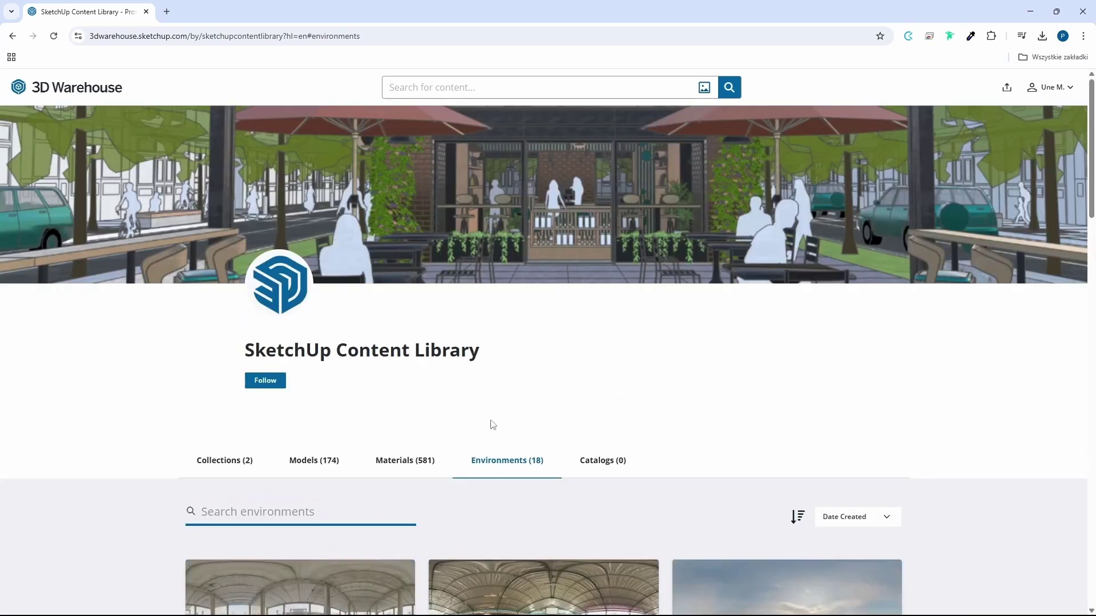
Look through the materials of the SketchUp Content Library, such as the wood veneers and planks
left_click(405, 460)
scroll(936, 423, "down", 12)
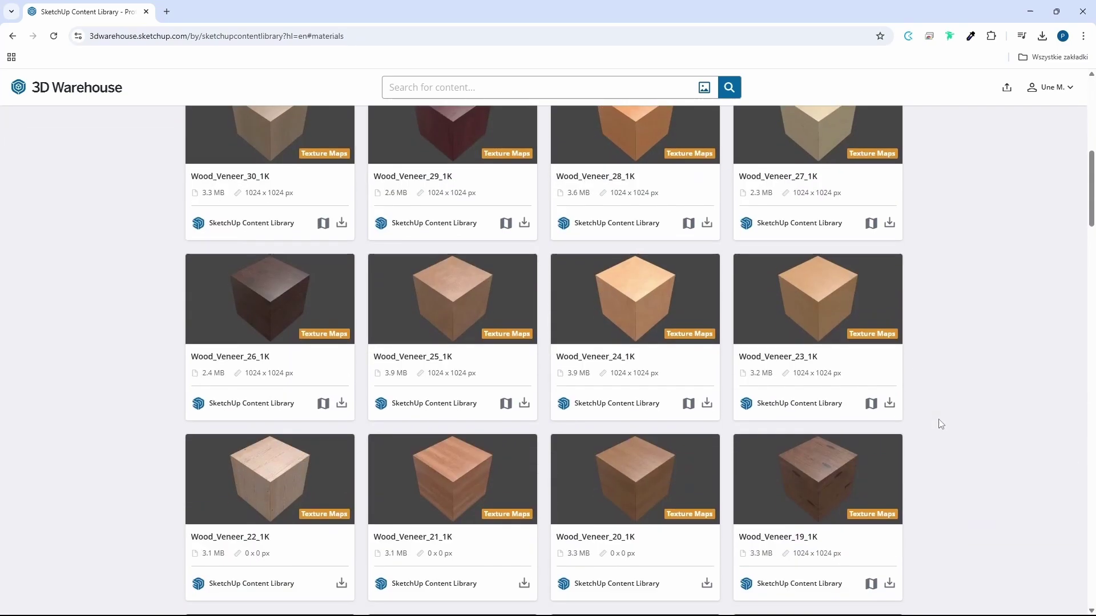
scroll(940, 423, "down", 12)
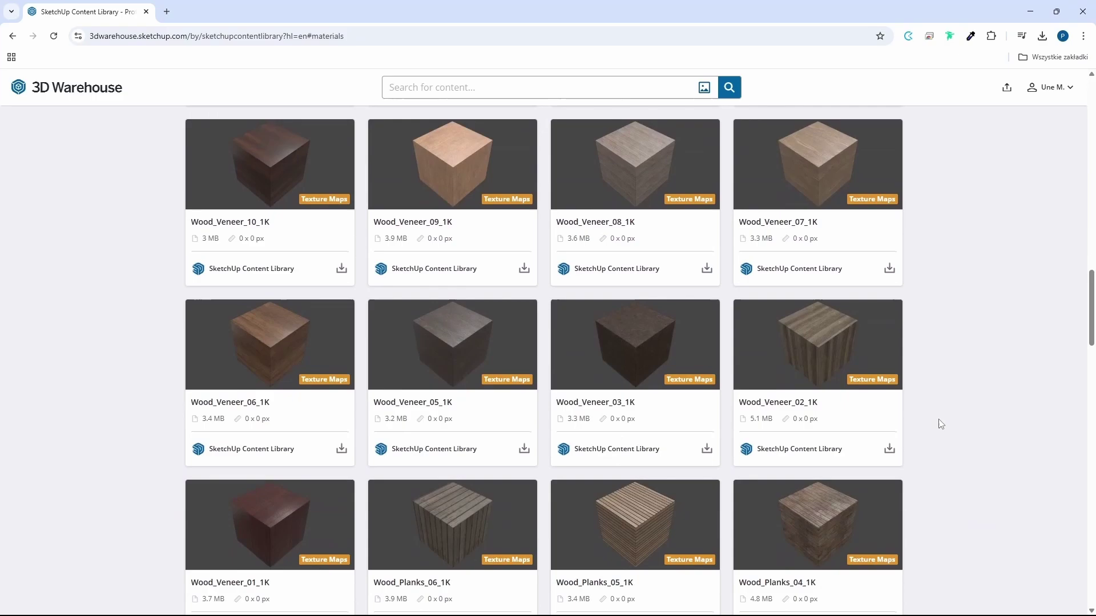
scroll(941, 424, "down", 3)
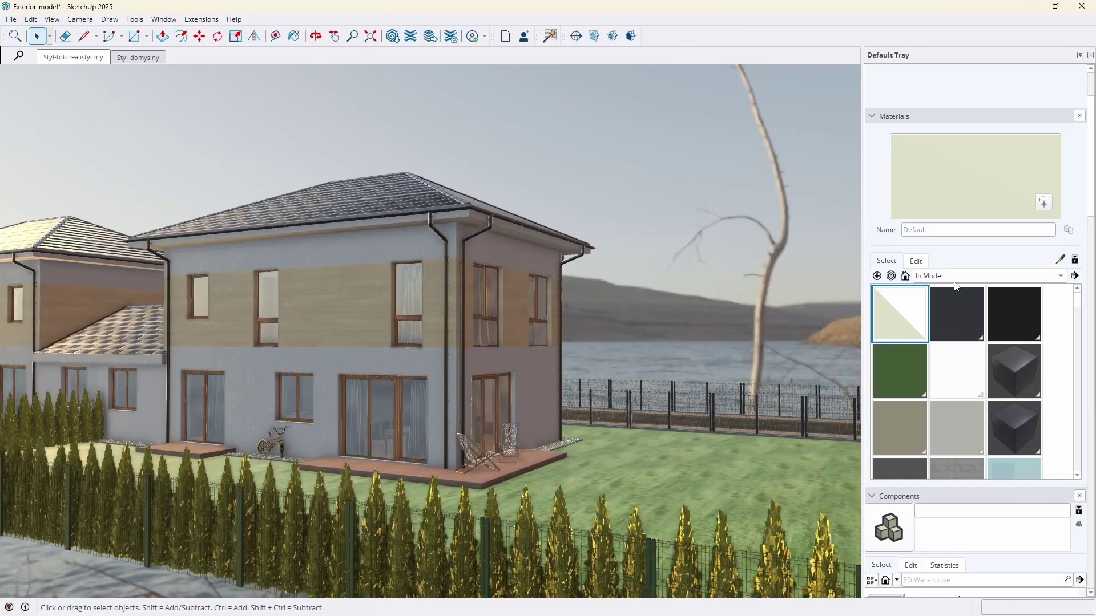
In SketchUp, view the Wood material collection and the Tile material collection
left_click(952, 276)
left_click(937, 422)
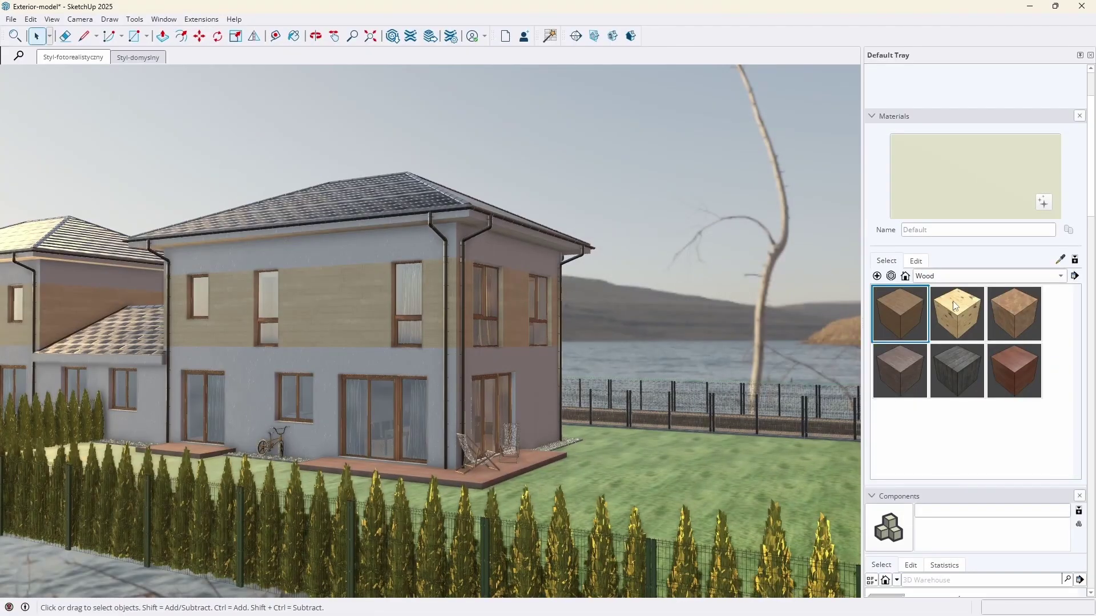
left_click(958, 275)
left_click(928, 264)
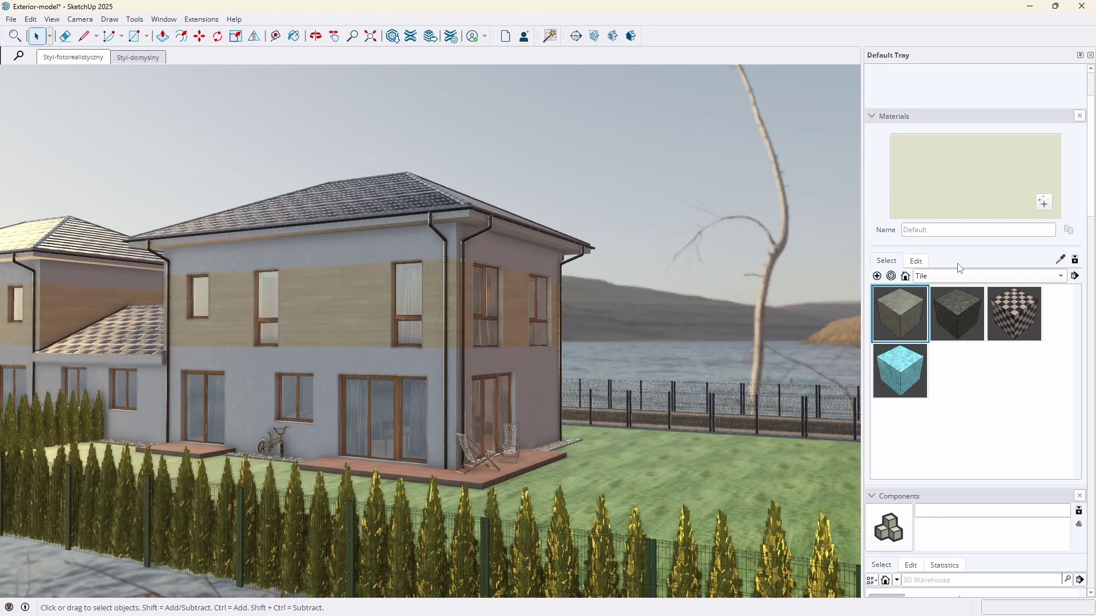
Look through the Stone, Solid Colors and Roofing material collections
left_click(961, 276)
left_click(950, 263)
left_click(956, 277)
left_click(946, 263)
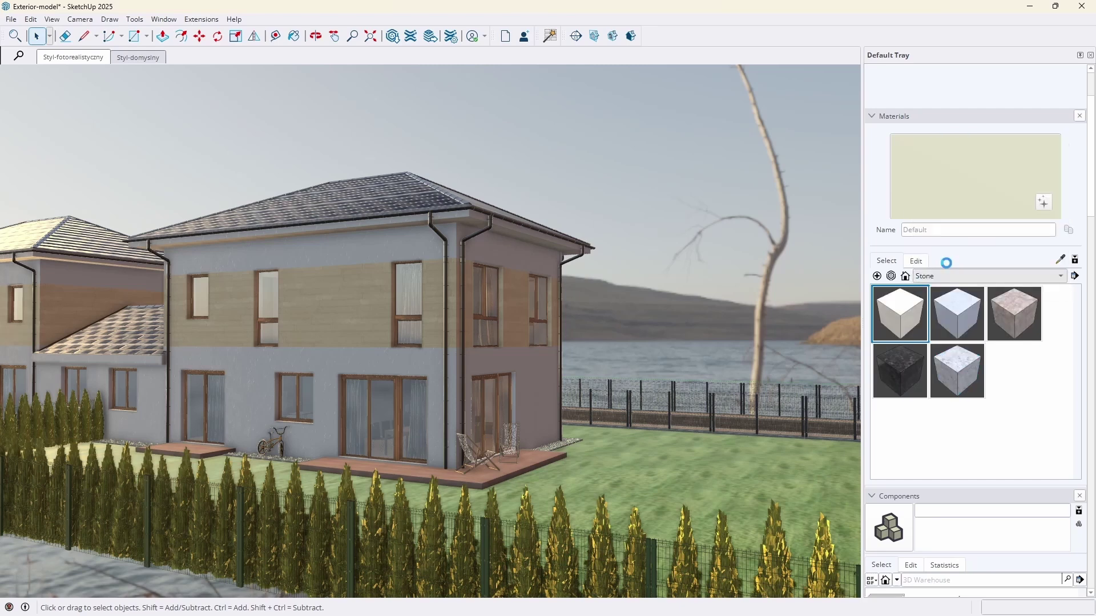
left_click(956, 276)
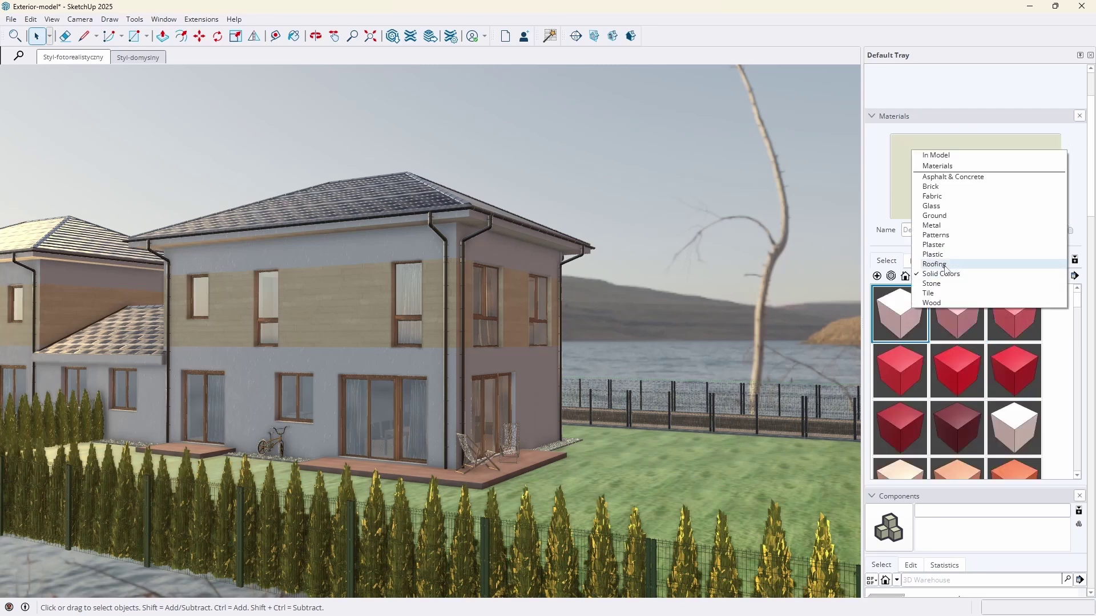
left_click(941, 264)
Paint the lawn beside the house with the Material1 grass texture and view the lawn up close
left_click(623, 479)
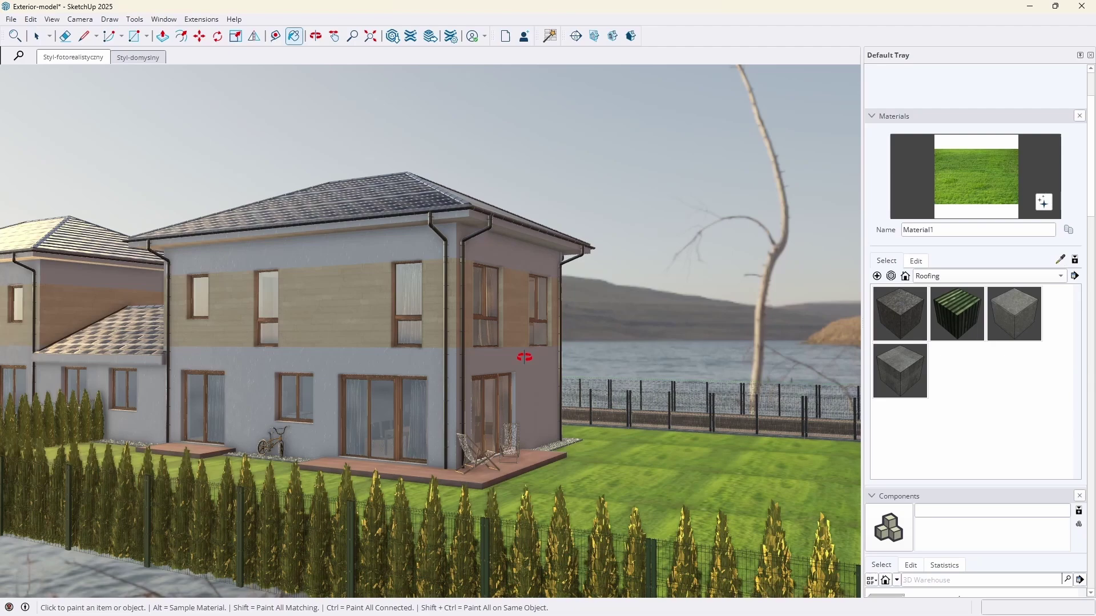
key("space")
scroll(539, 489, "up", 5)
middle_click_drag(539, 489, 513, 245)
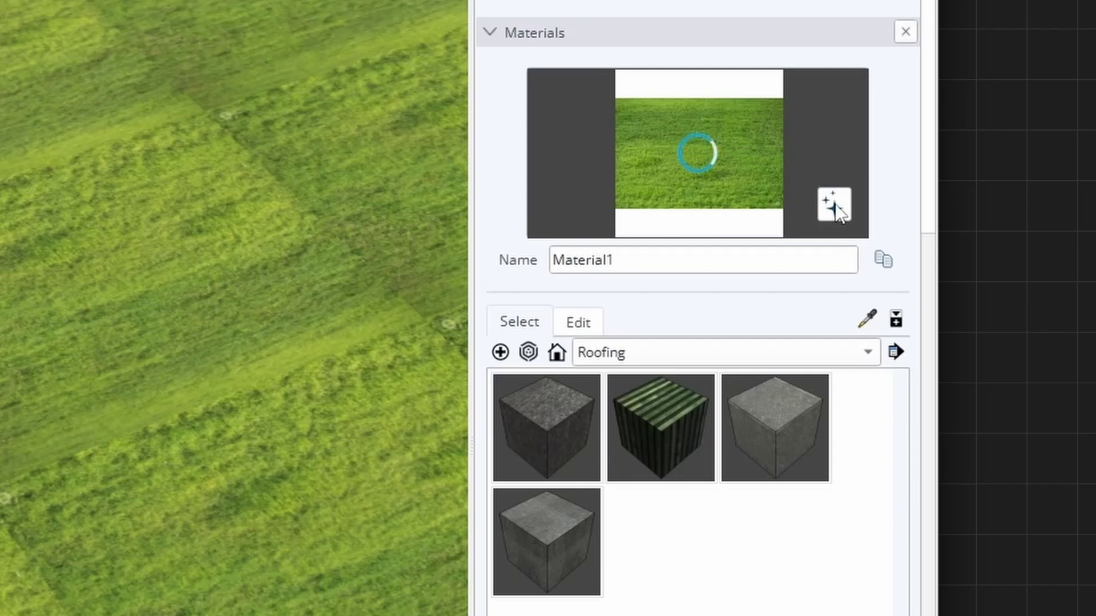
Generate photoreal texture maps for the Material1 grass and inspect its roughness, normal and ambient occlusion settings
left_click(593, 323)
scroll(790, 477, "up", 5)
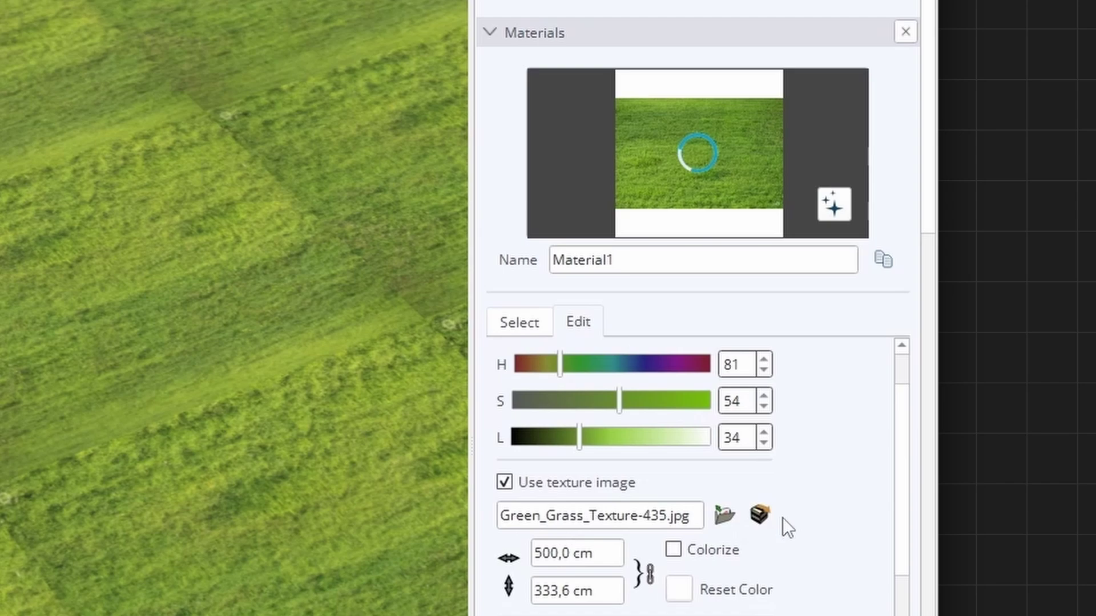
scroll(855, 511, "down", 5)
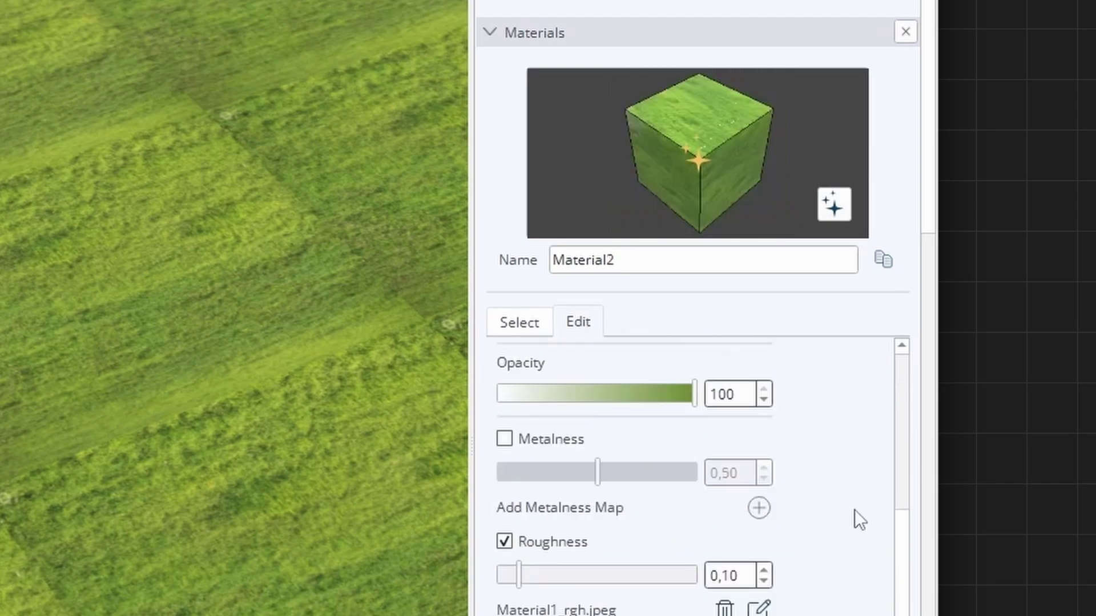
scroll(854, 509, "down", 3)
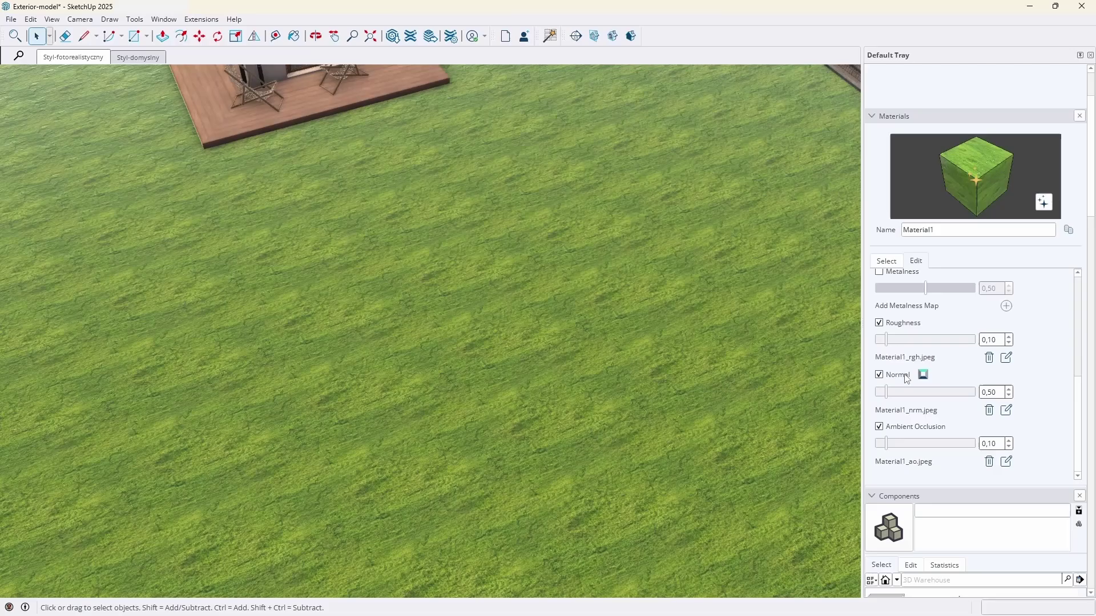
View the grass reflections from a lower angle and raise the roughness of Material1
scroll(913, 431, "up", 3)
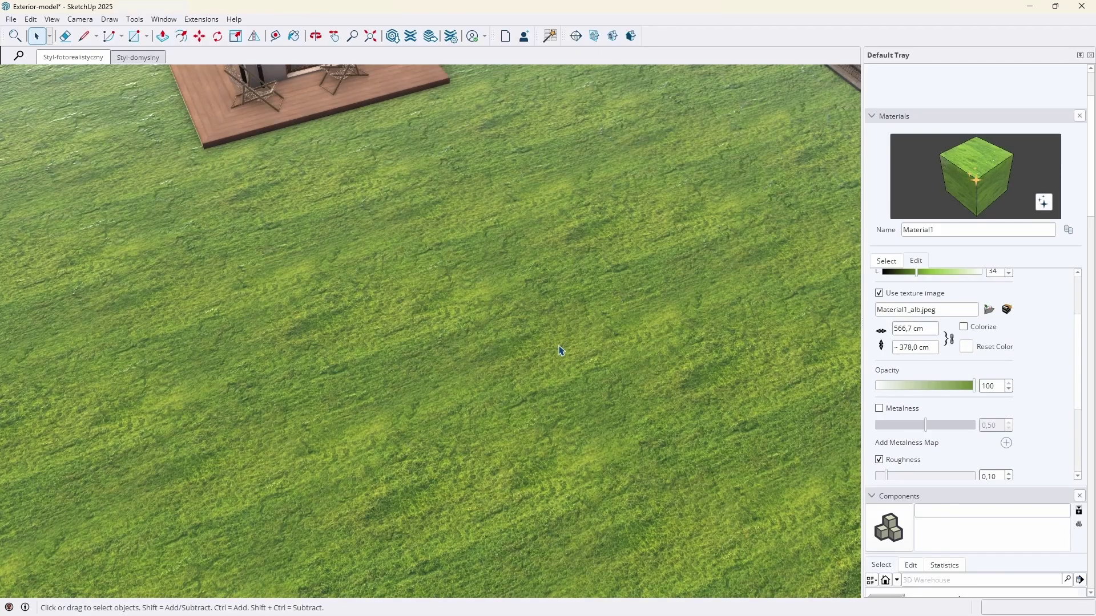
middle_click_drag(559, 350, 781, 271)
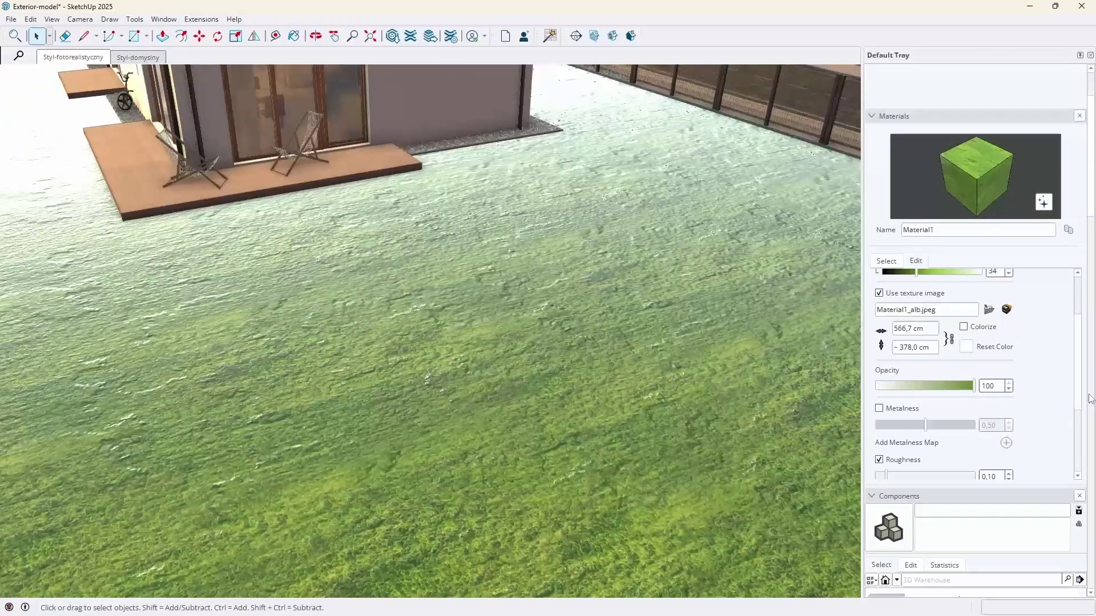
scroll(1067, 402, "down", 2)
left_click_drag(900, 408, 949, 408)
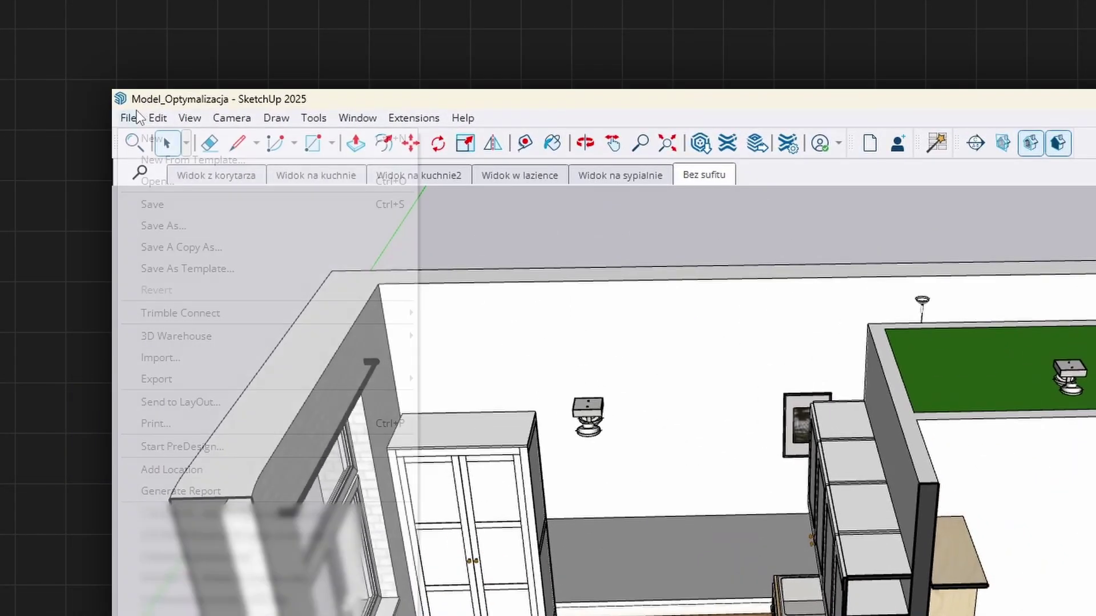
Save the Model_Optymalizacja model, purging its unused components, materials, environments, styles and tags
left_click(173, 206)
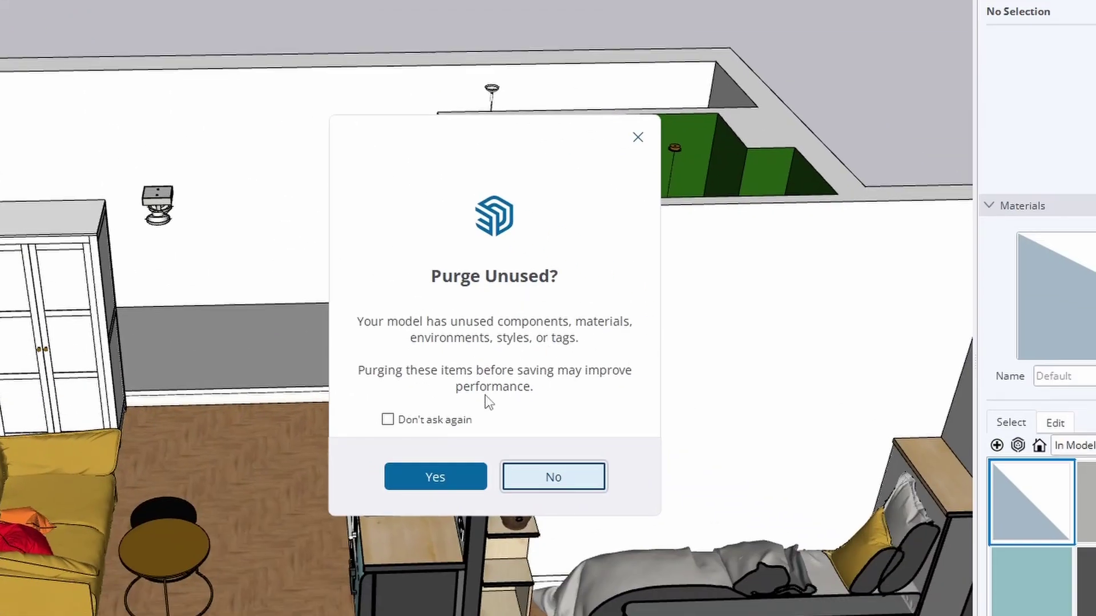
left_click(434, 477)
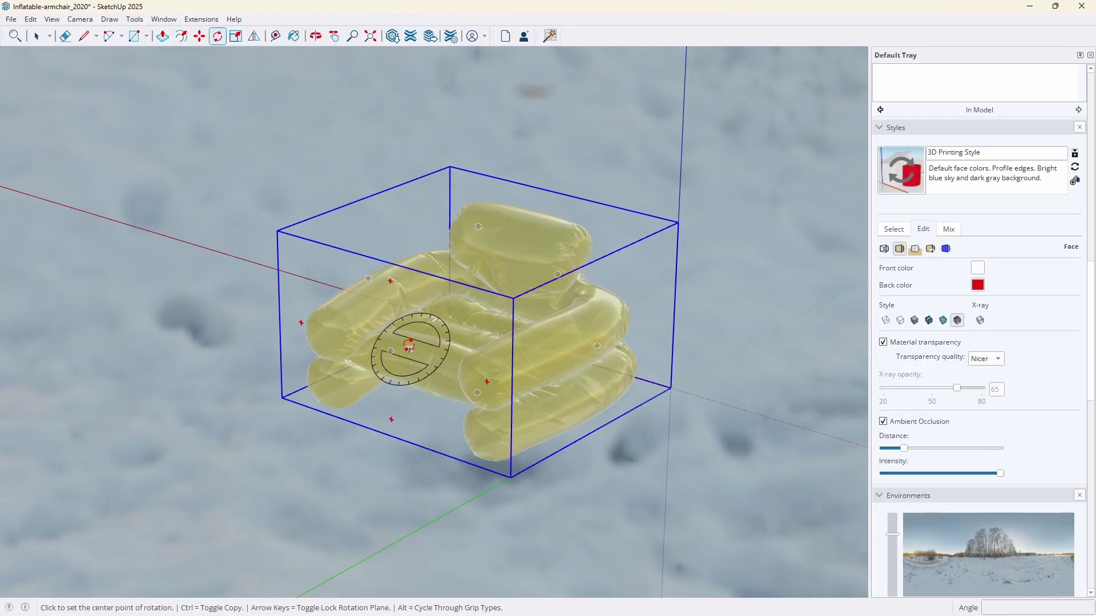
In the Inflatable-armchair_2020 model, set the center point for rotating the armchair
left_click(544, 414)
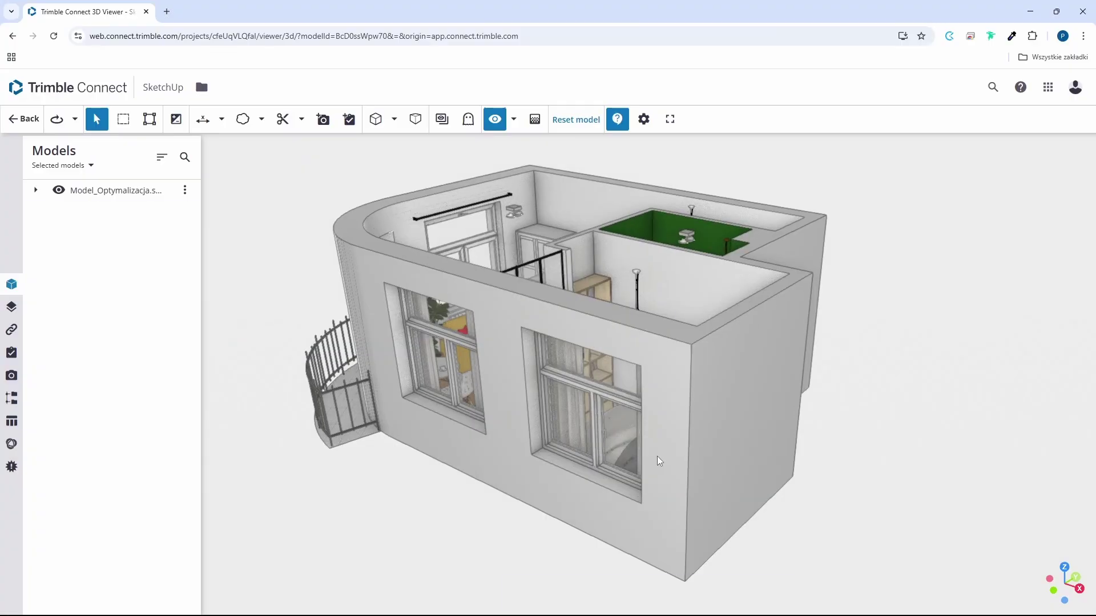
In the Trimble Connect 3D viewer, hide the apartment's outer walls and look at the interior up close
left_click(659, 464)
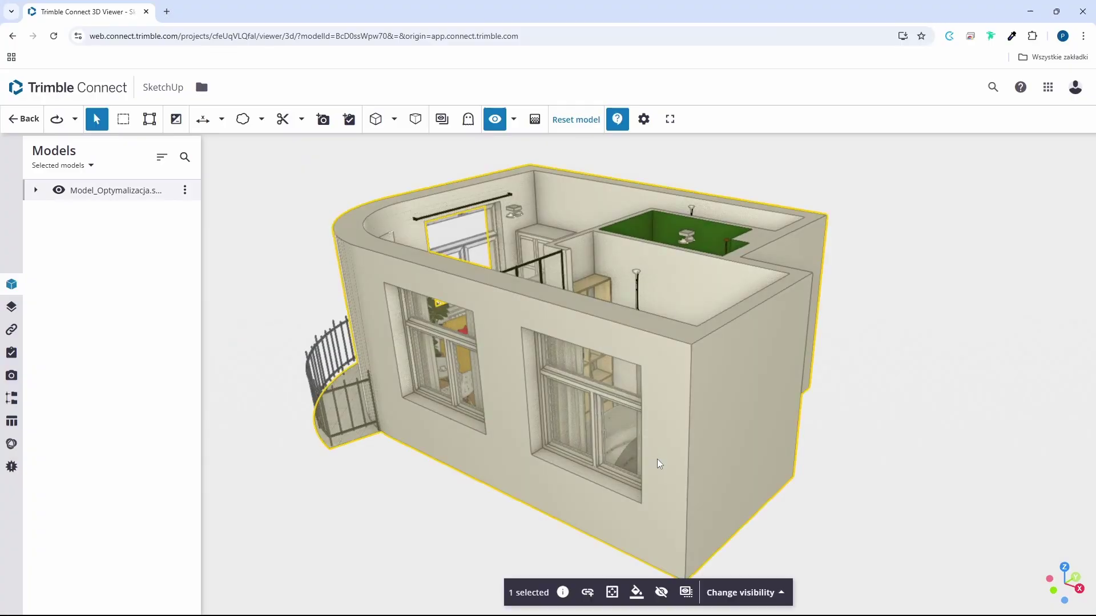
left_click(660, 594)
left_click_drag(639, 388, 565, 269)
scroll(565, 268, "up", 5)
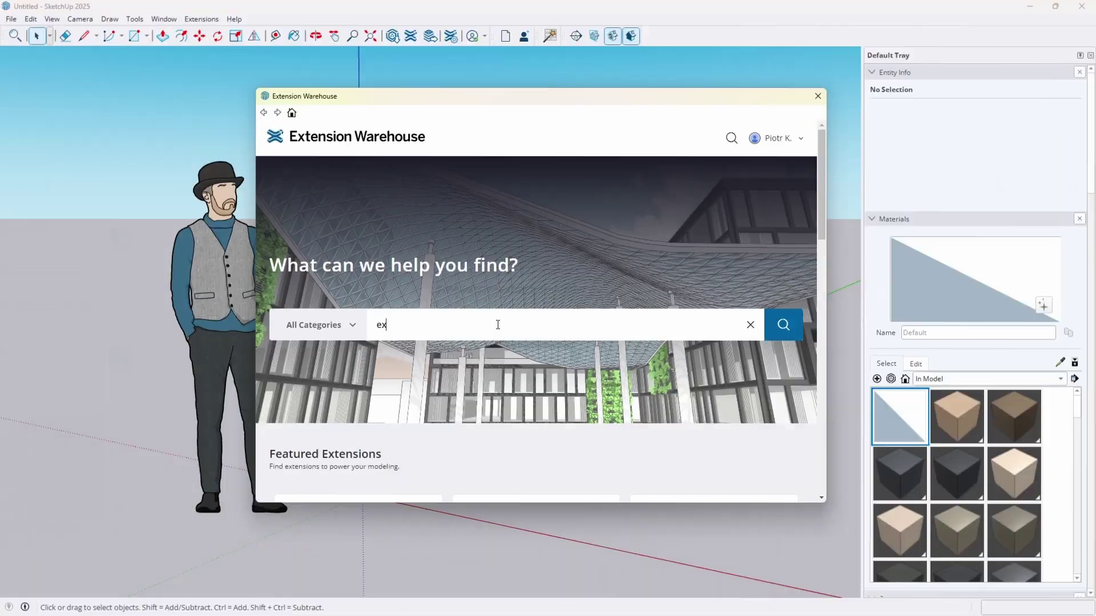
In SketchUp, search the Extension Warehouse for "extension migrator" and open the Extension Migrator page
type("or")
key("Return")
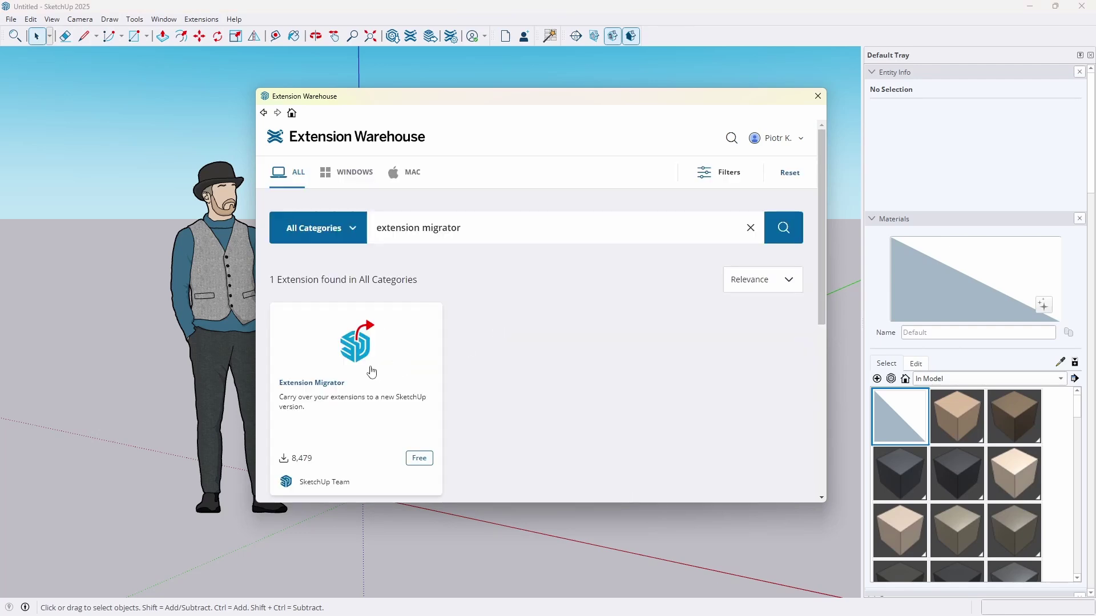
left_click(372, 372)
Install the Extension Migrator extension, allowing it access to the system
left_click(750, 470)
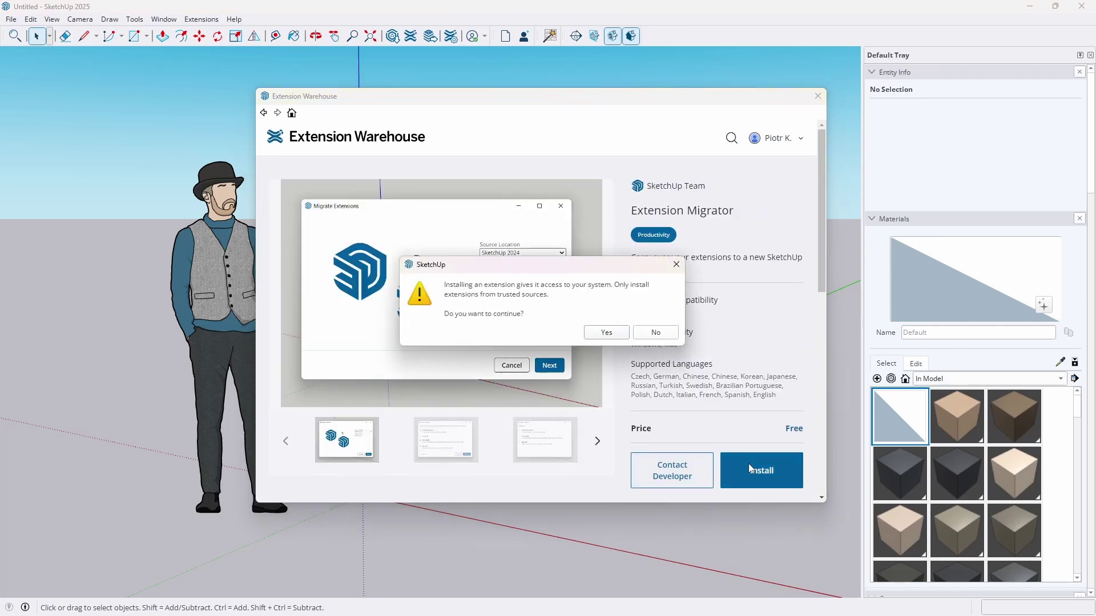
left_click(608, 333)
left_click(642, 329)
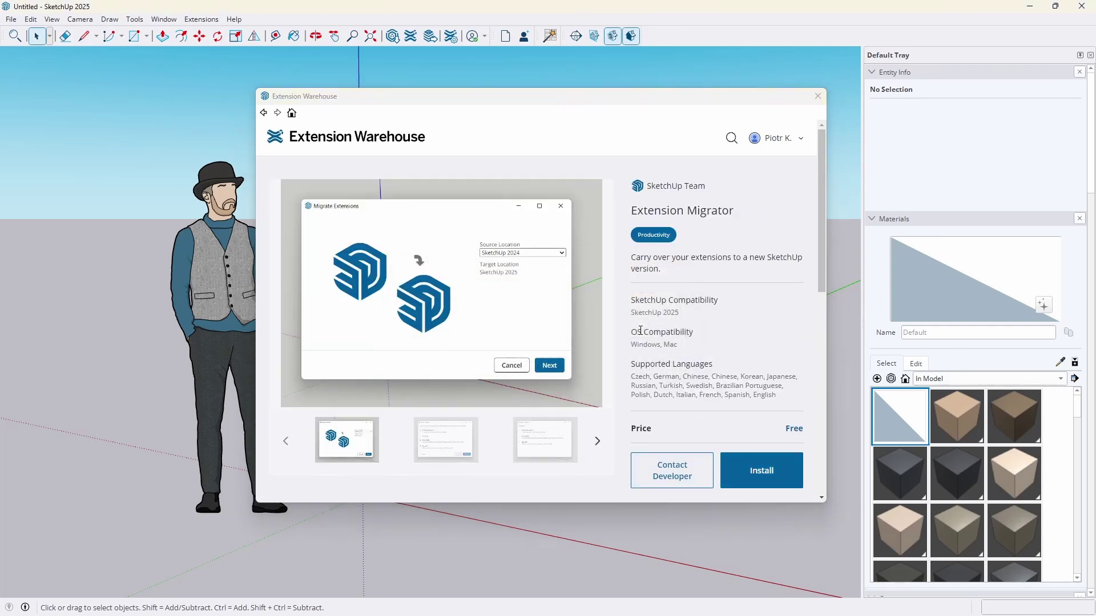
left_click(589, 329)
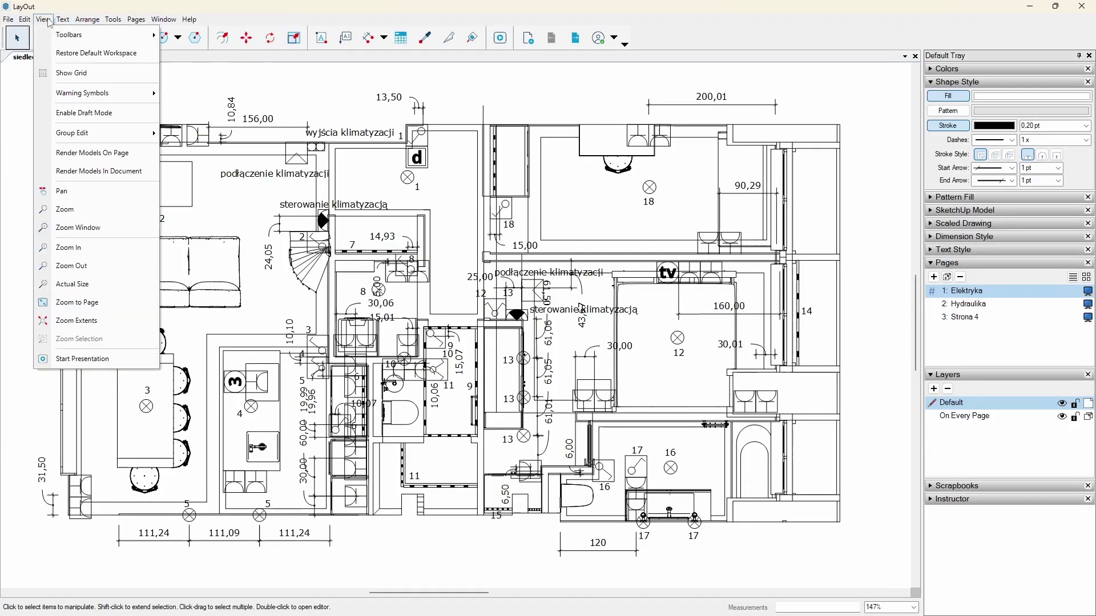
In LayOut, zoom in with Zoom Window on the air-conditioning labels in the Elektryka floor plan
left_click(79, 228)
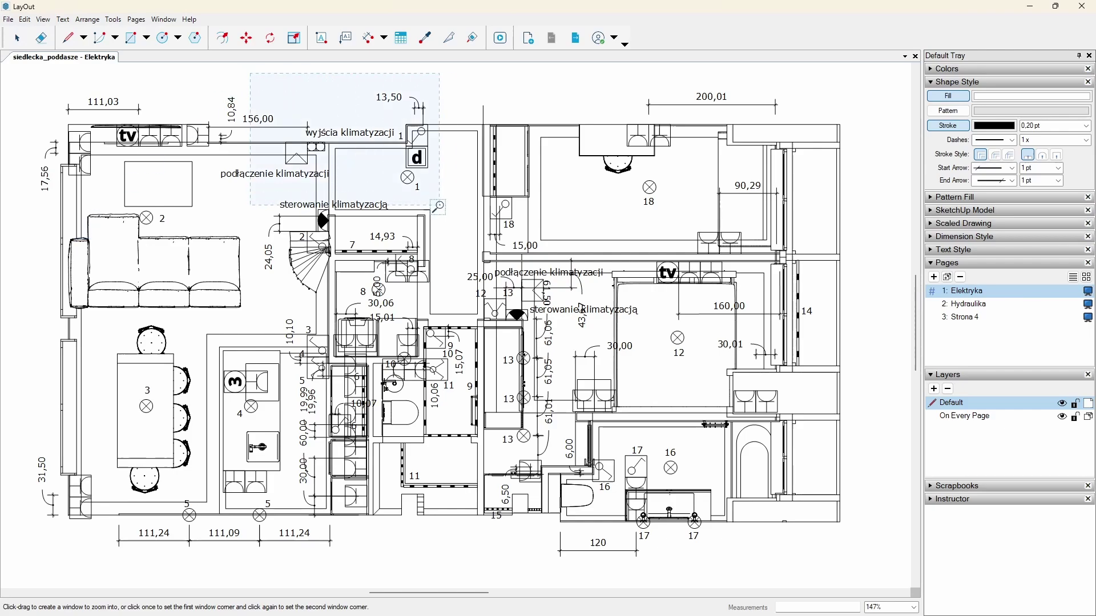